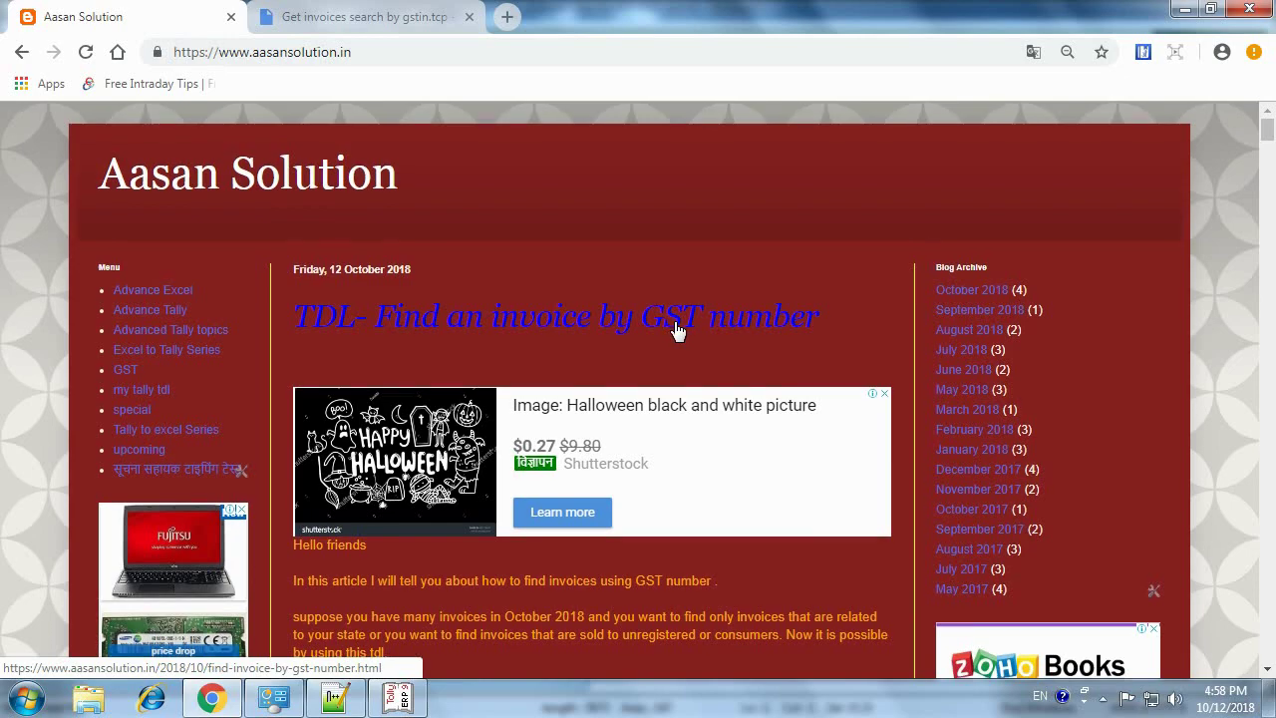
Download "Get invoices search by gstin.tcp" through the blog article's Google Drive link and show the downloaded file in its folder.
scroll(675, 334, "down", 5)
scroll(674, 341, "down", 5)
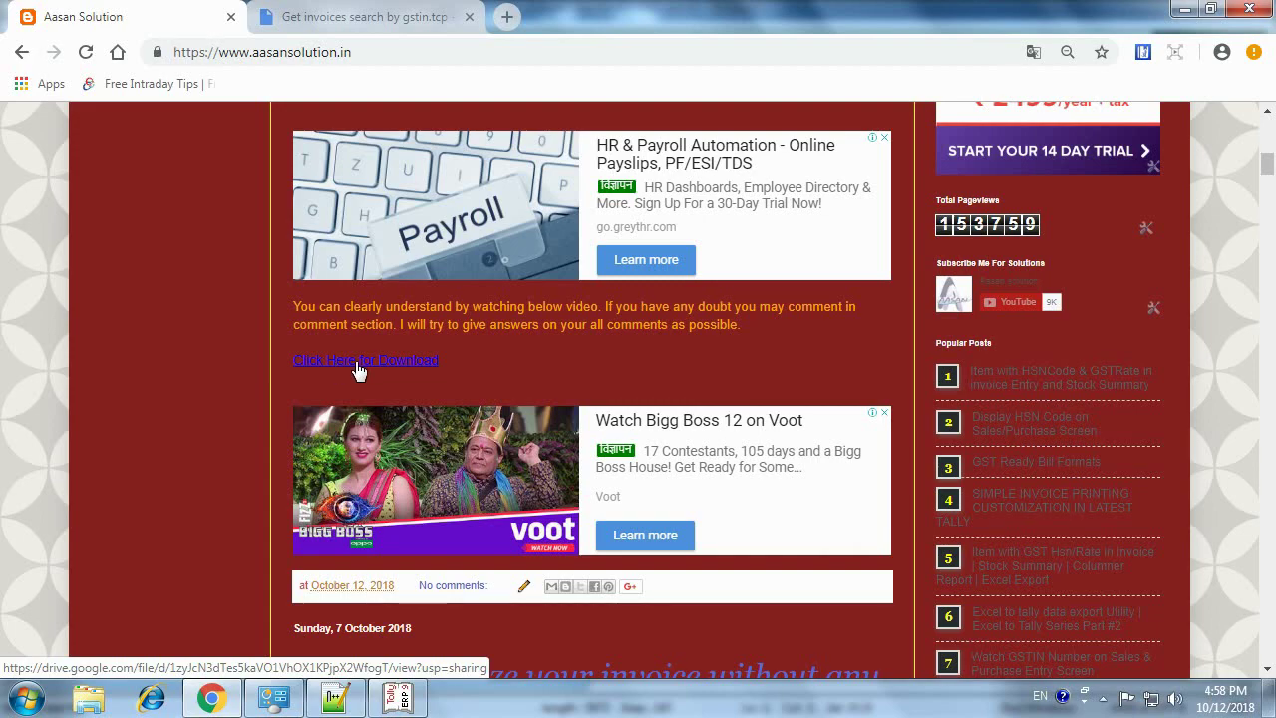
left_click(378, 16)
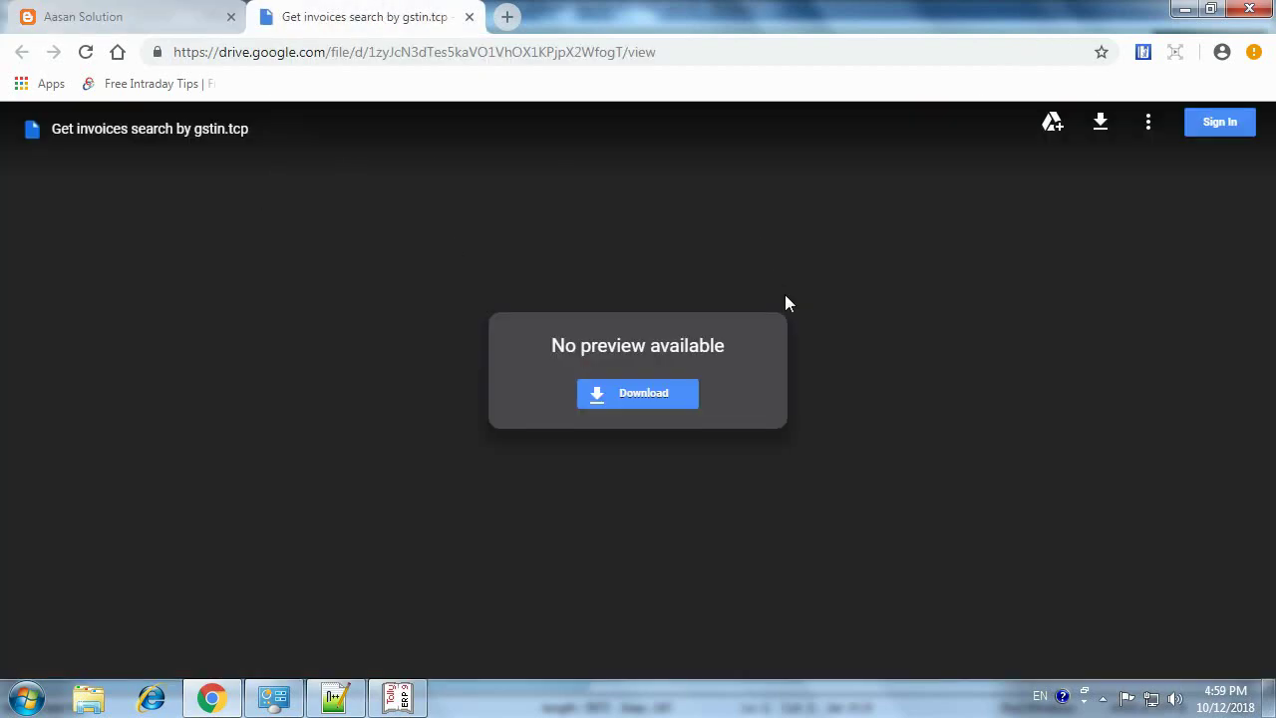
left_click(605, 395)
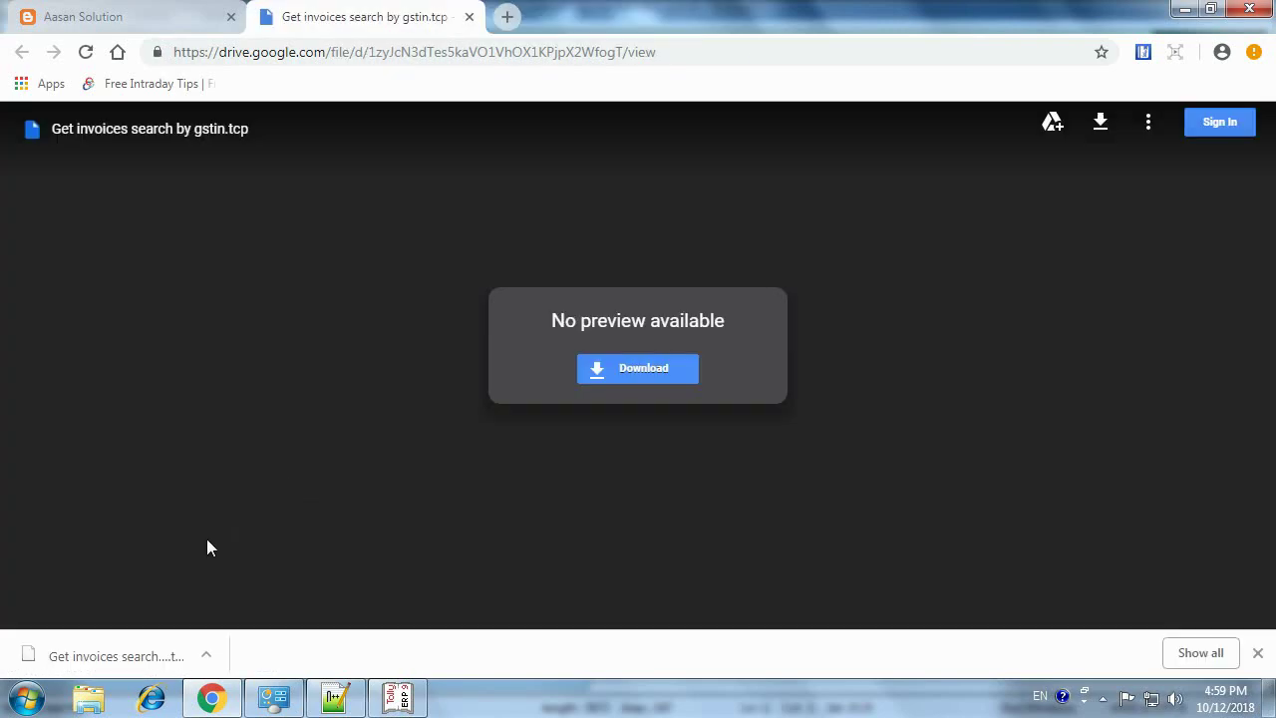
left_click(208, 658)
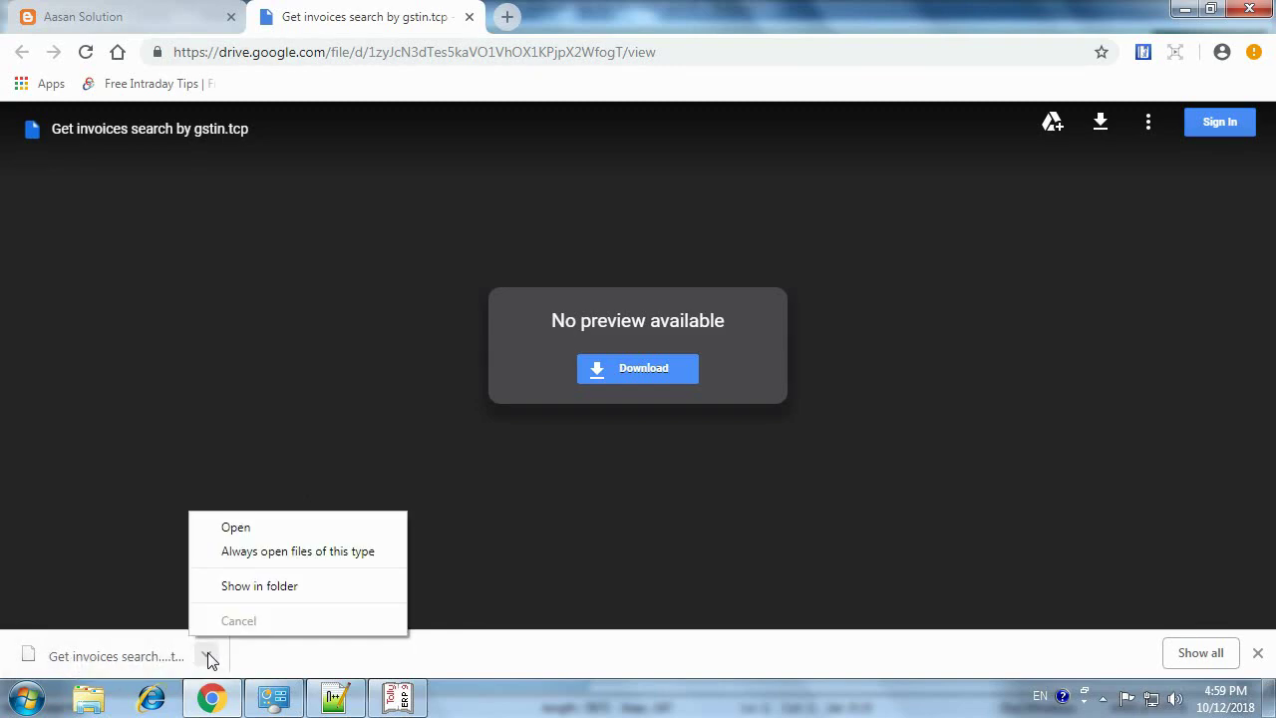
left_click(252, 588)
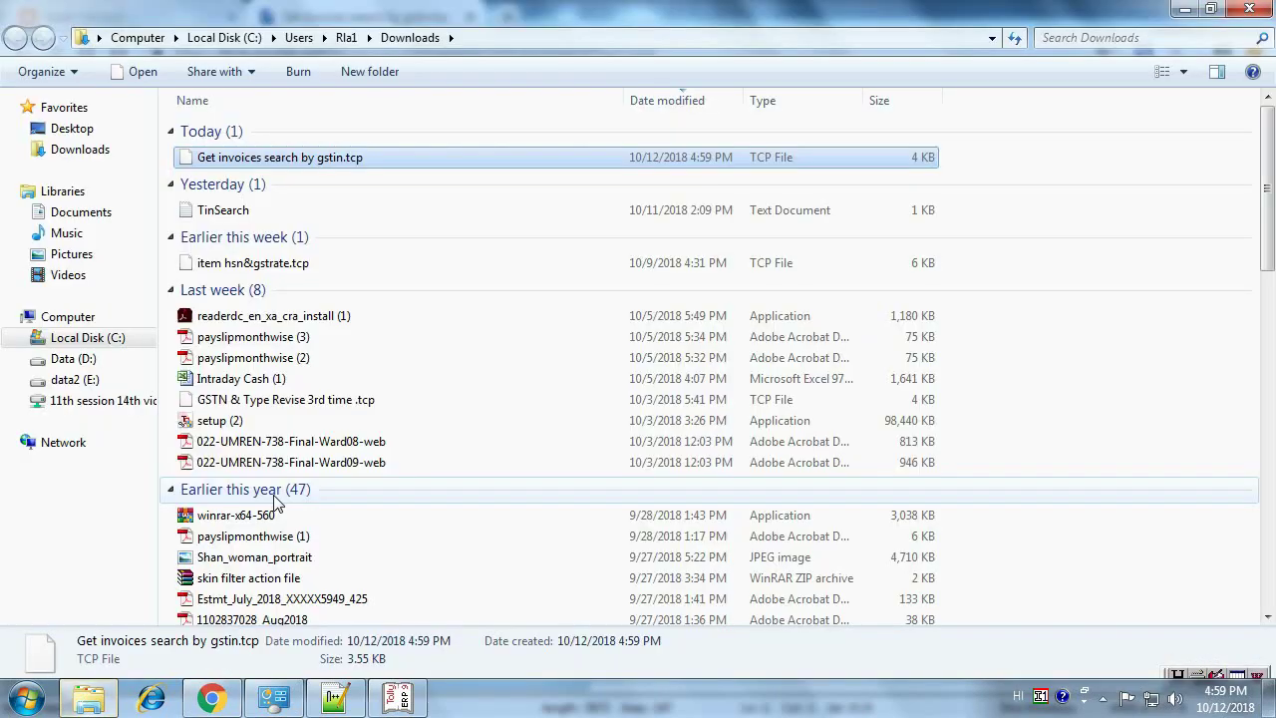
Copy the full path of "Get invoices search by gstin.tcp" from the object name in its security properties.
right_click(304, 162)
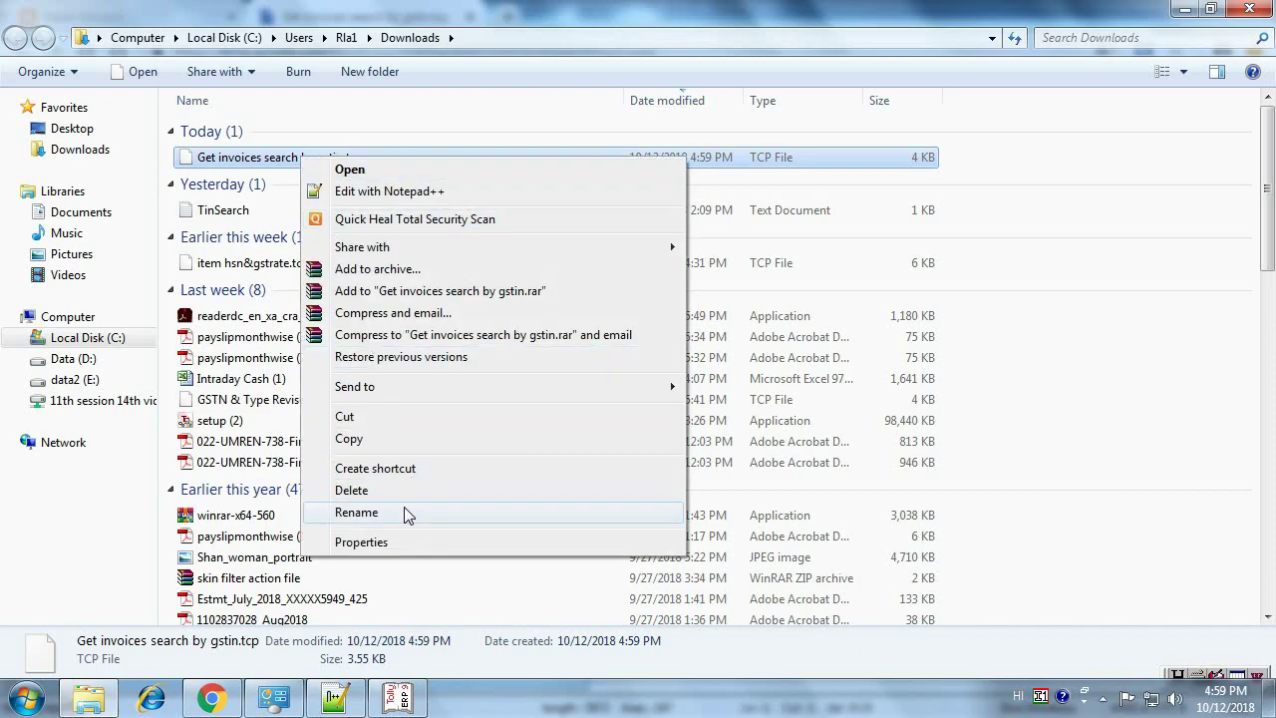
left_click(401, 542)
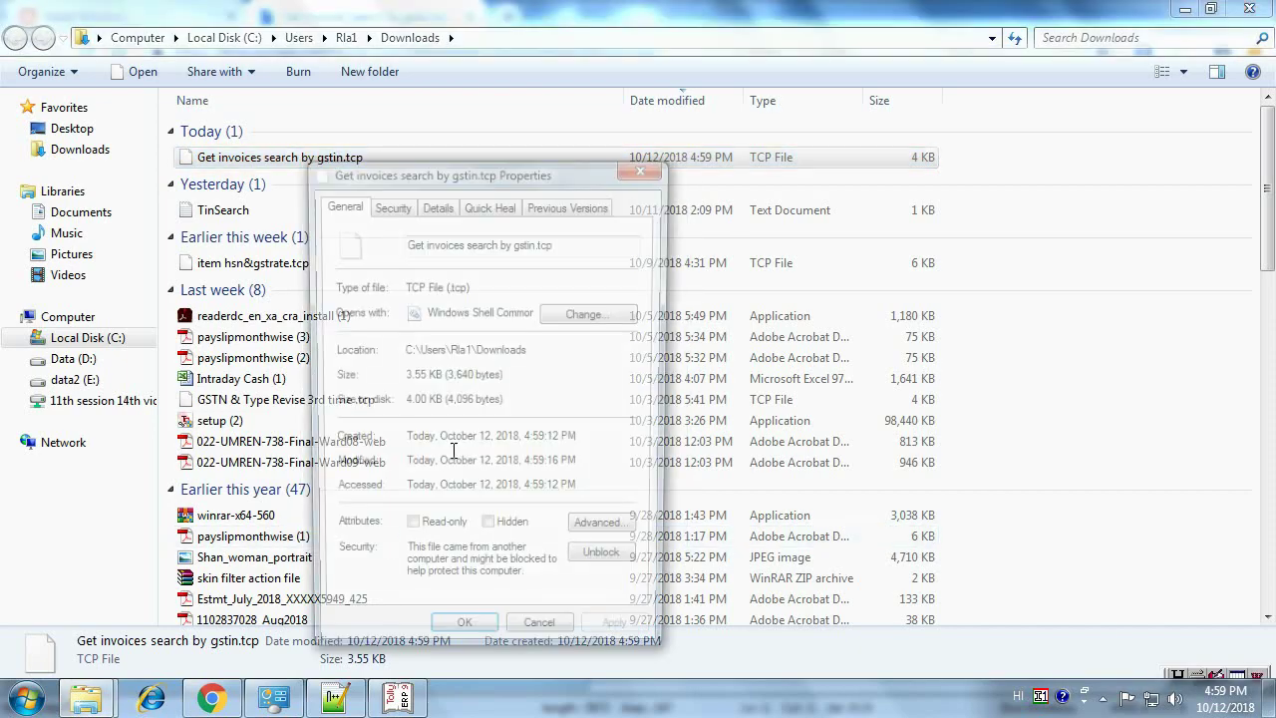
left_click(390, 205)
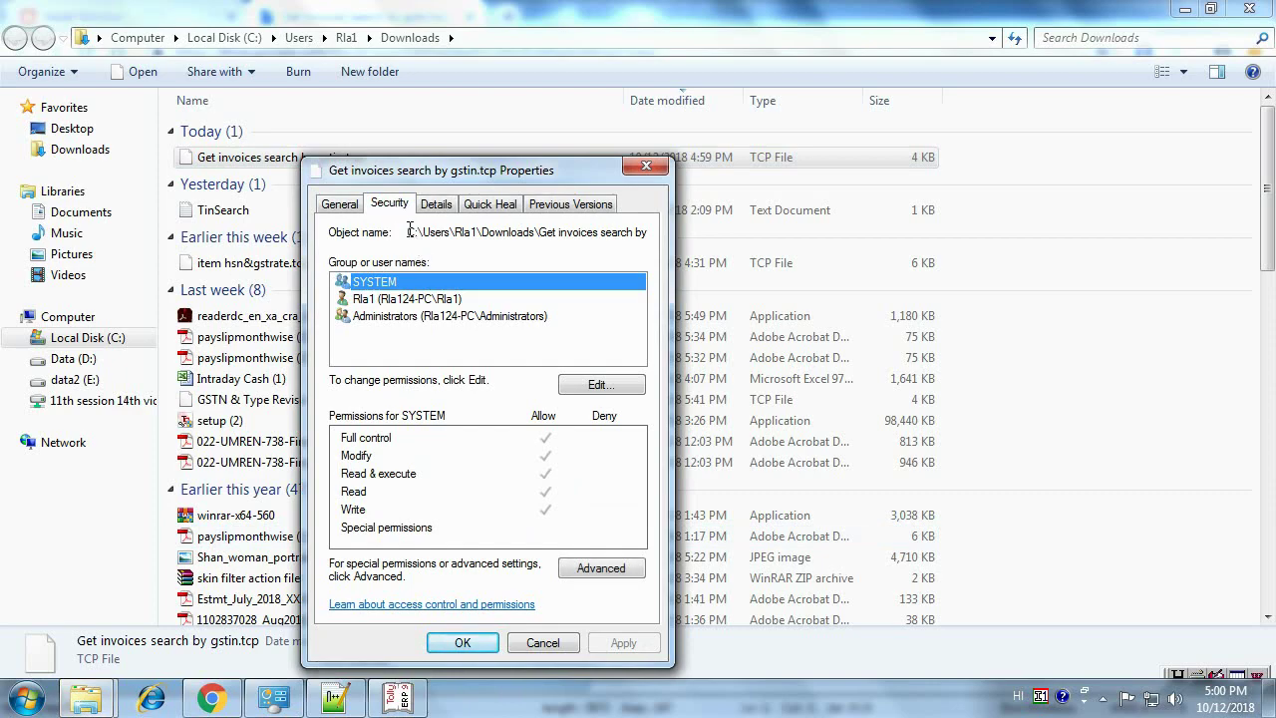
left_click_drag(408, 232, 634, 232)
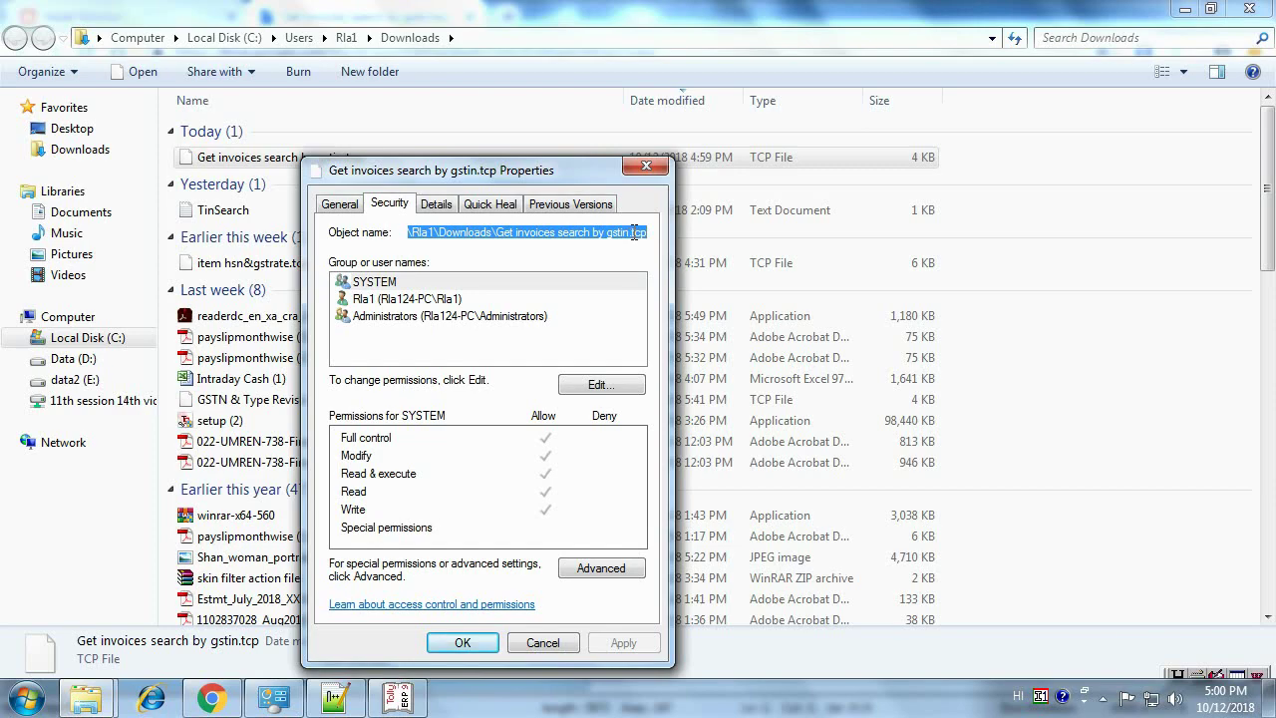
right_click(634, 232)
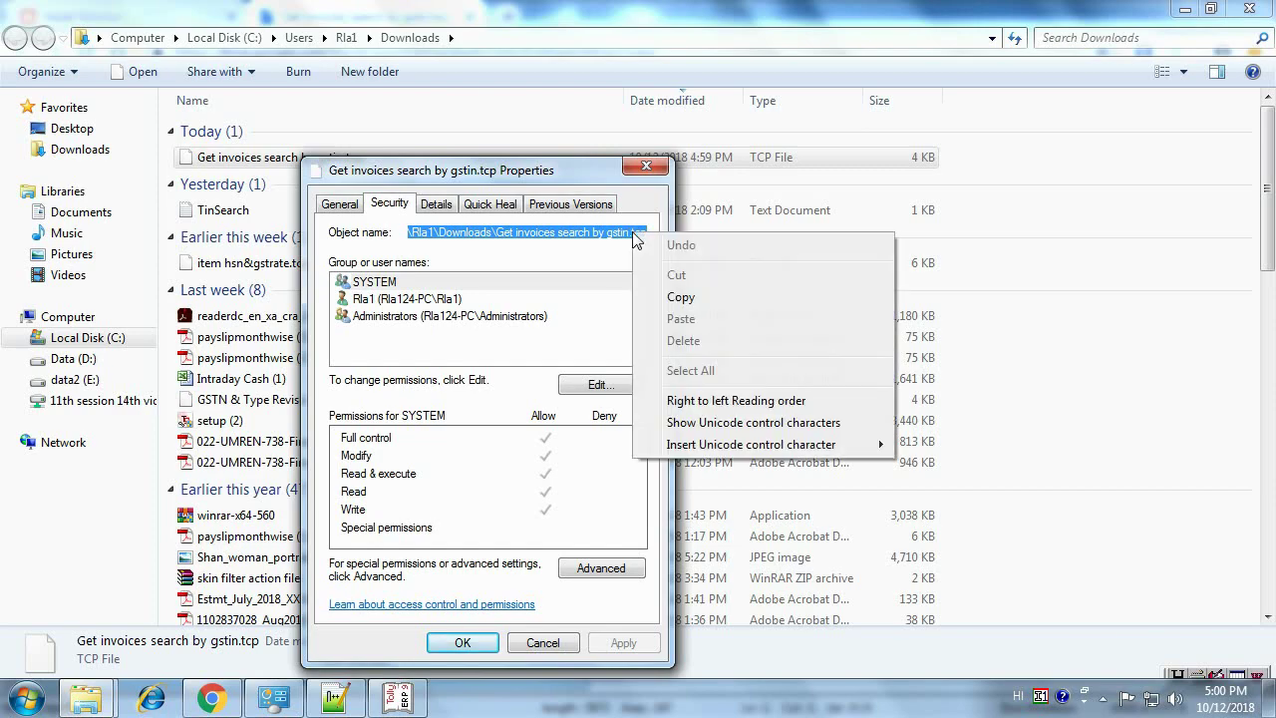
left_click(676, 301)
left_click(473, 643)
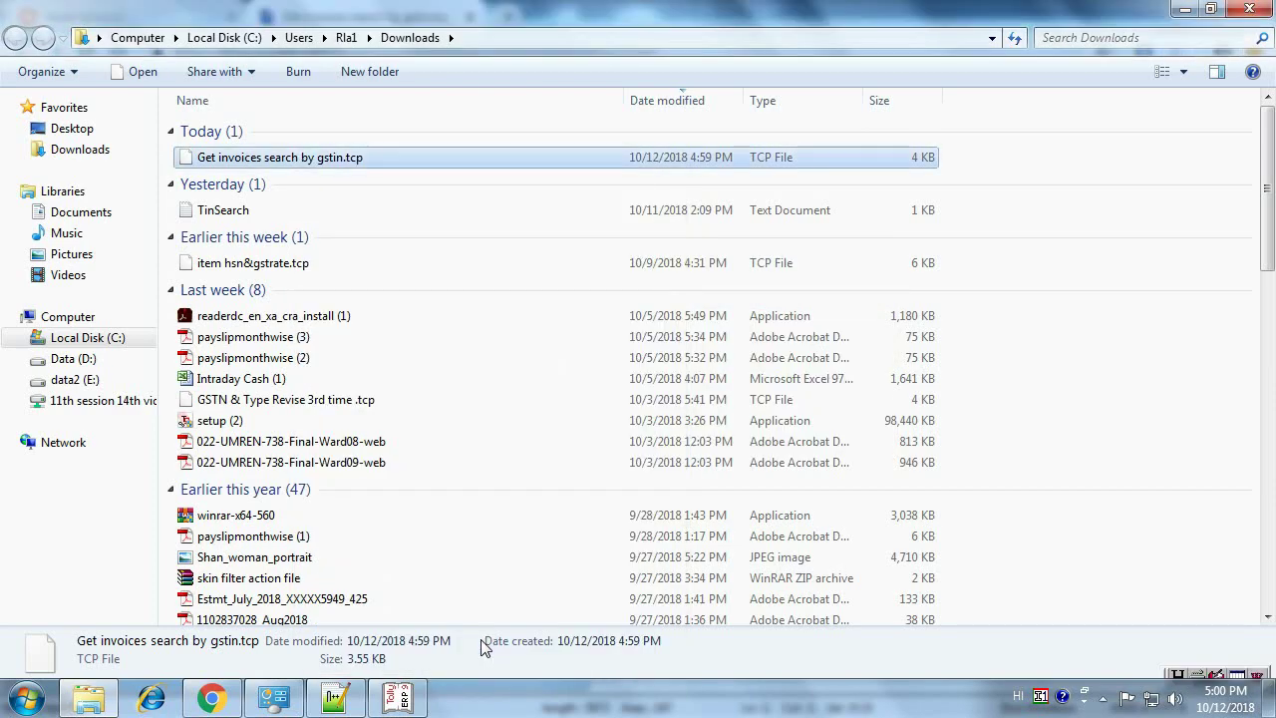
Switch to Tally.ERP 9 and open the TDL configuration of its Product & Features screen.
left_click(420, 708)
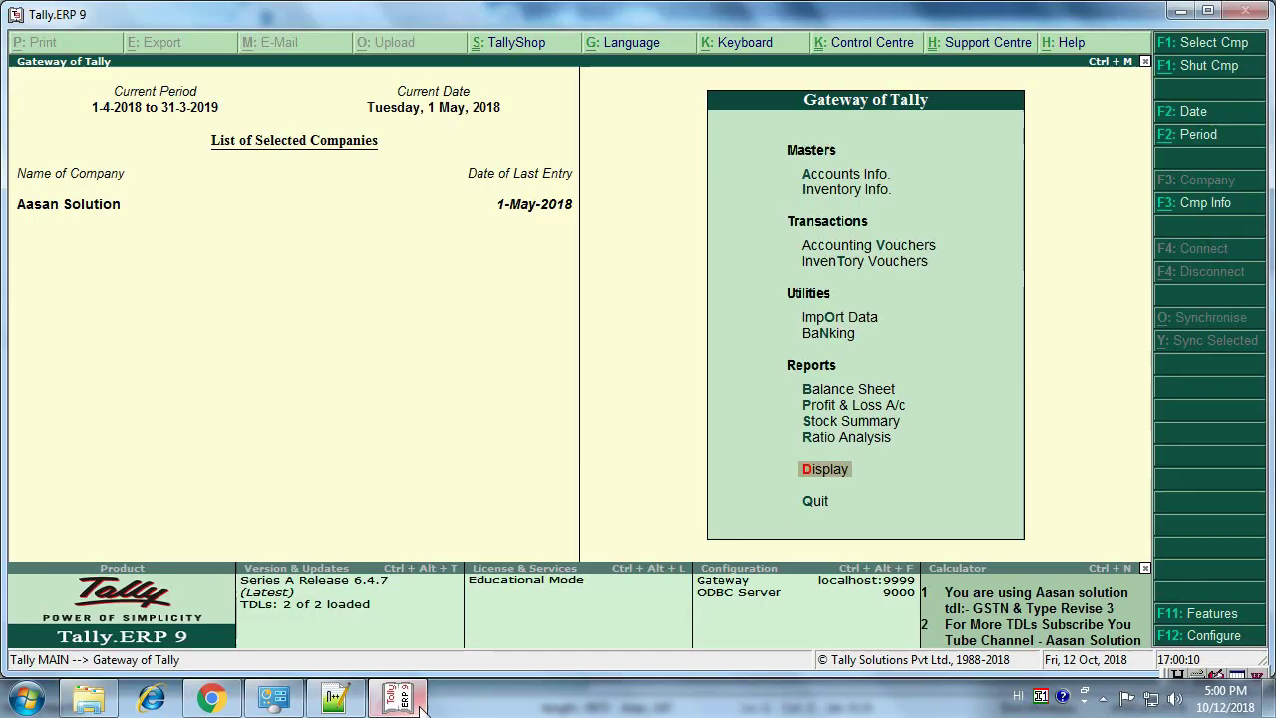
left_click(296, 612)
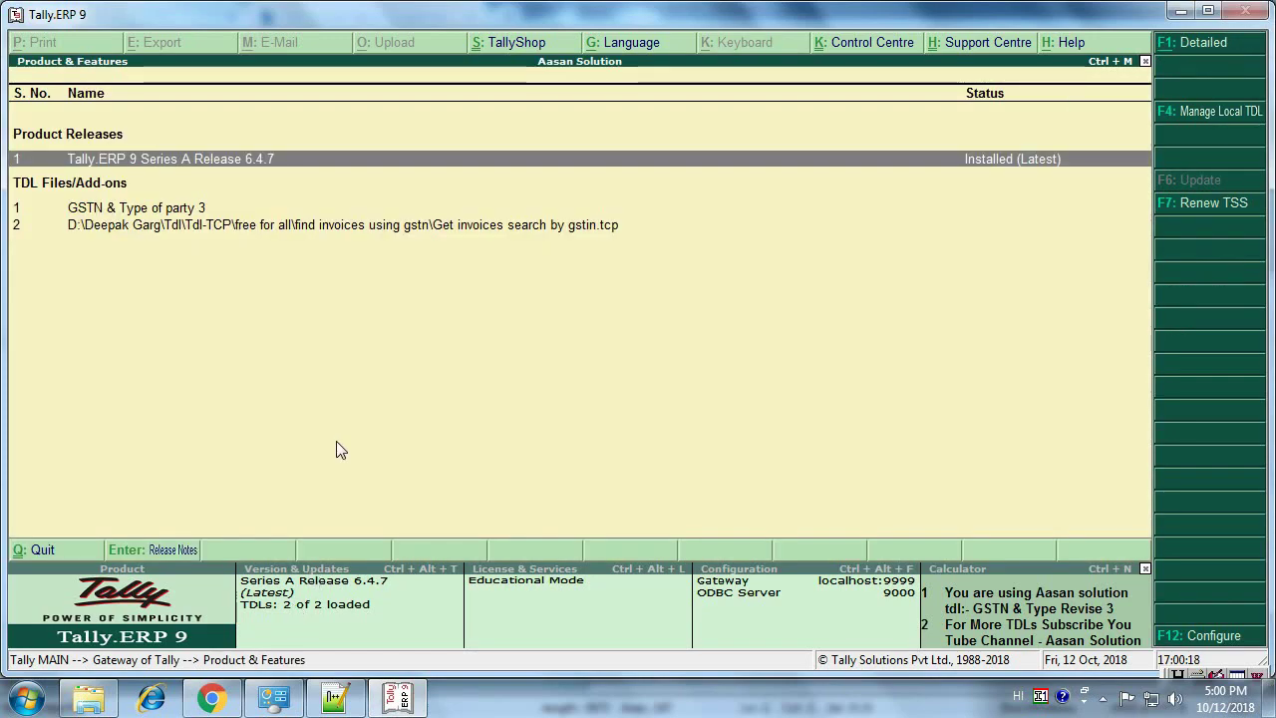
key("F12")
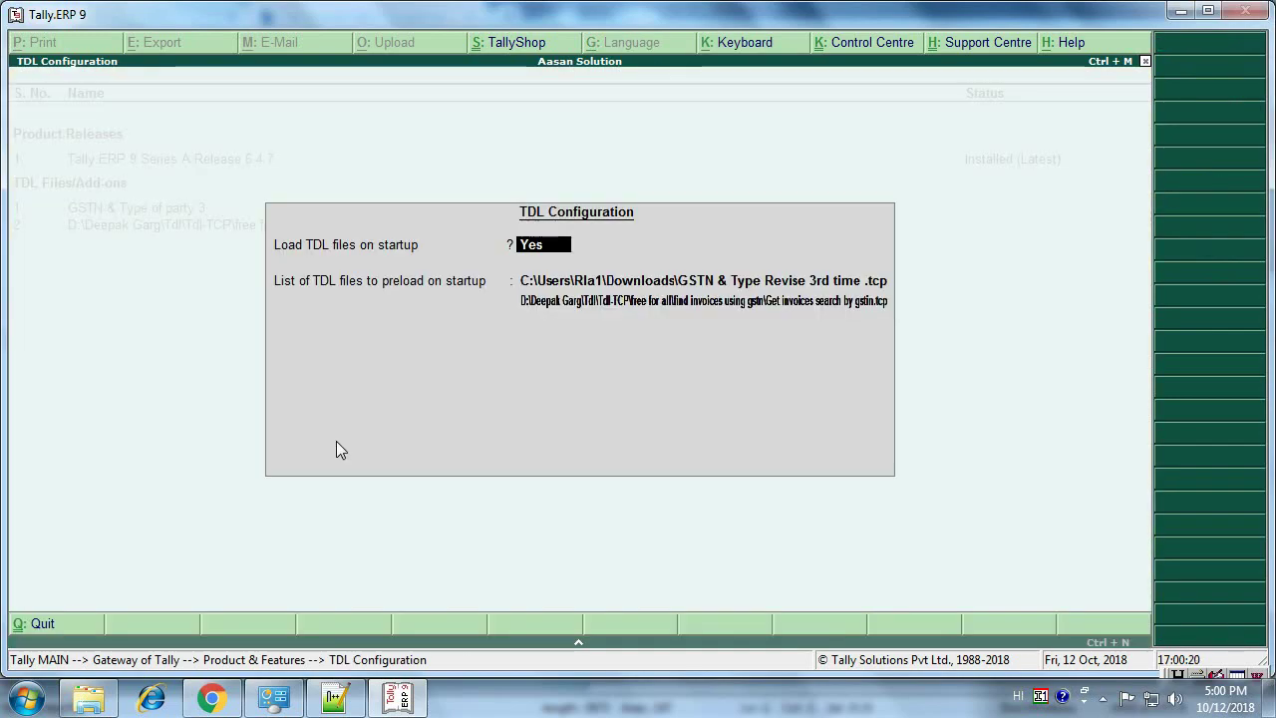
Replace the second TDL file preloaded on startup with the copied path of "Get invoices search by gstin.tcp" and return to the Gateway of Tally.
key("Return")
key("Return")
key("BackSpace")
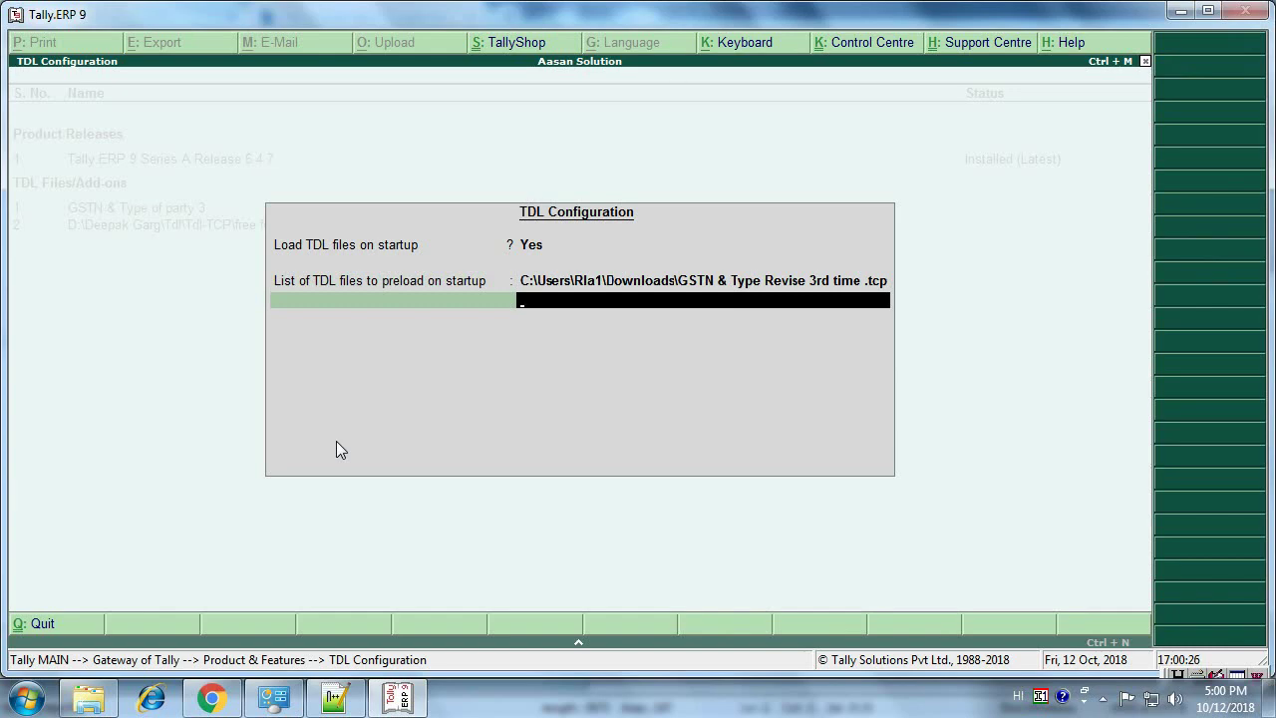
key("ctrl+alt+v")
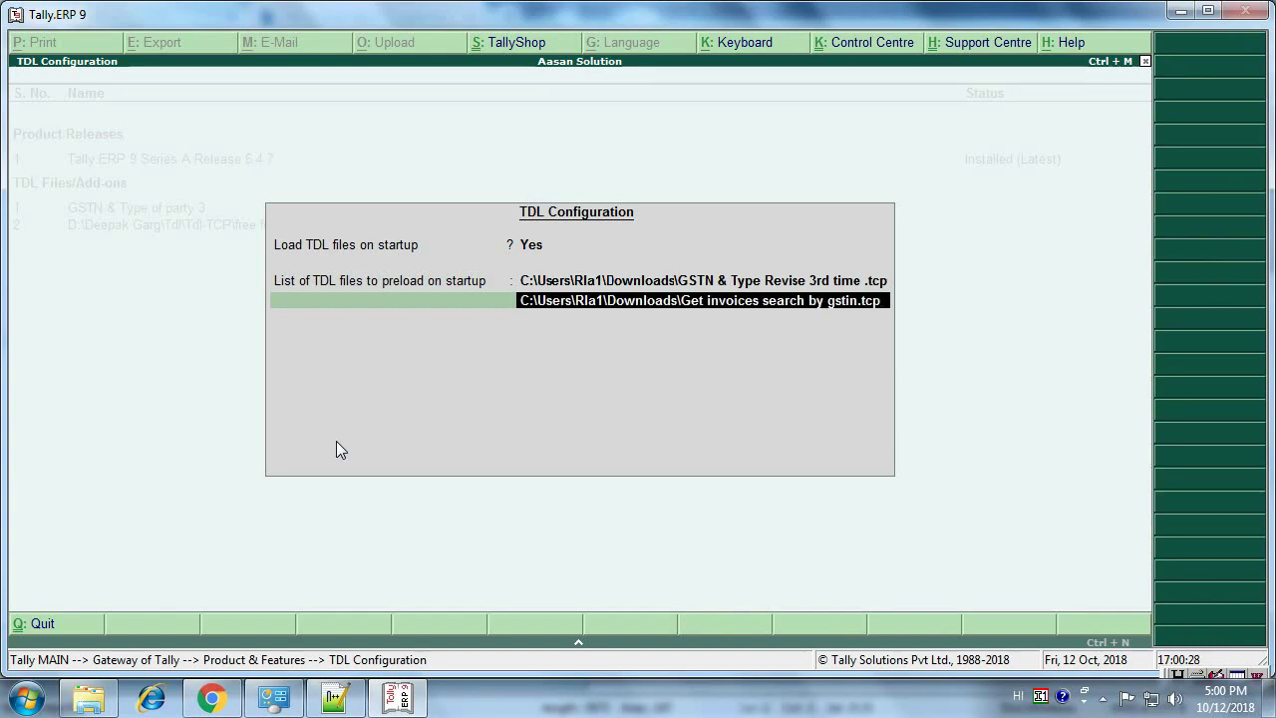
key("Return")
key("Return")
key("Return")
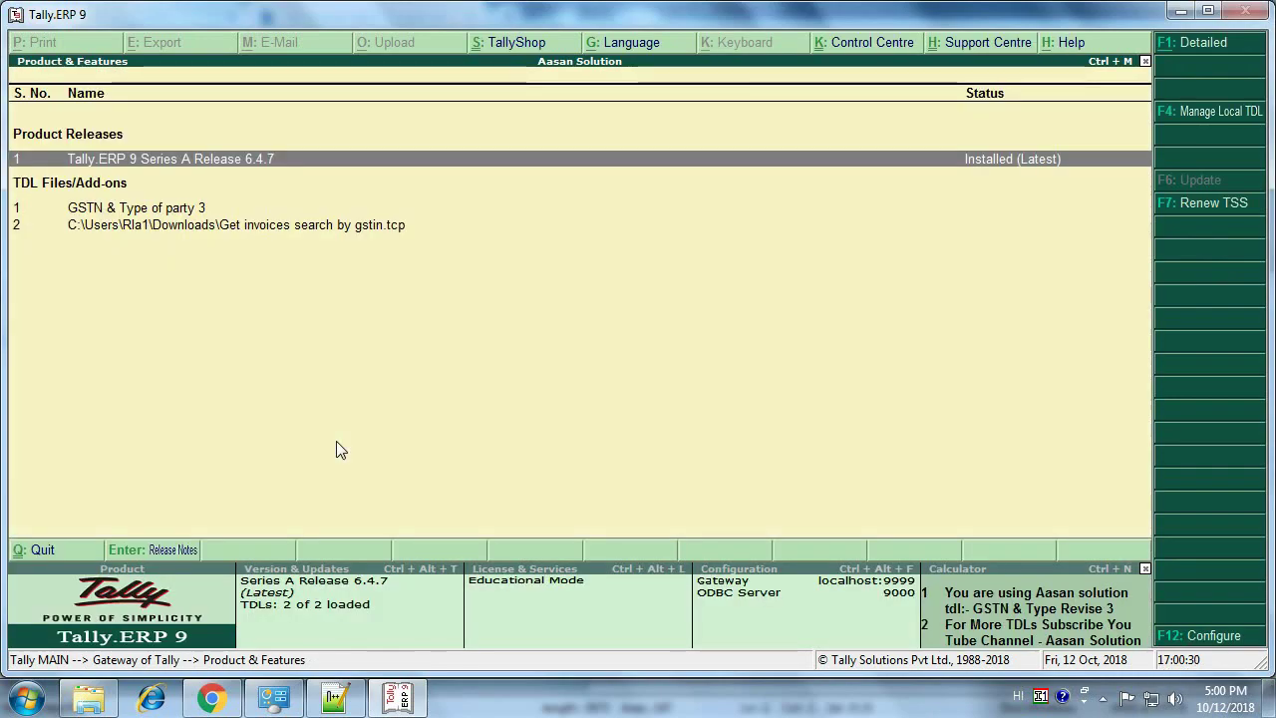
key("Down")
key("Down")
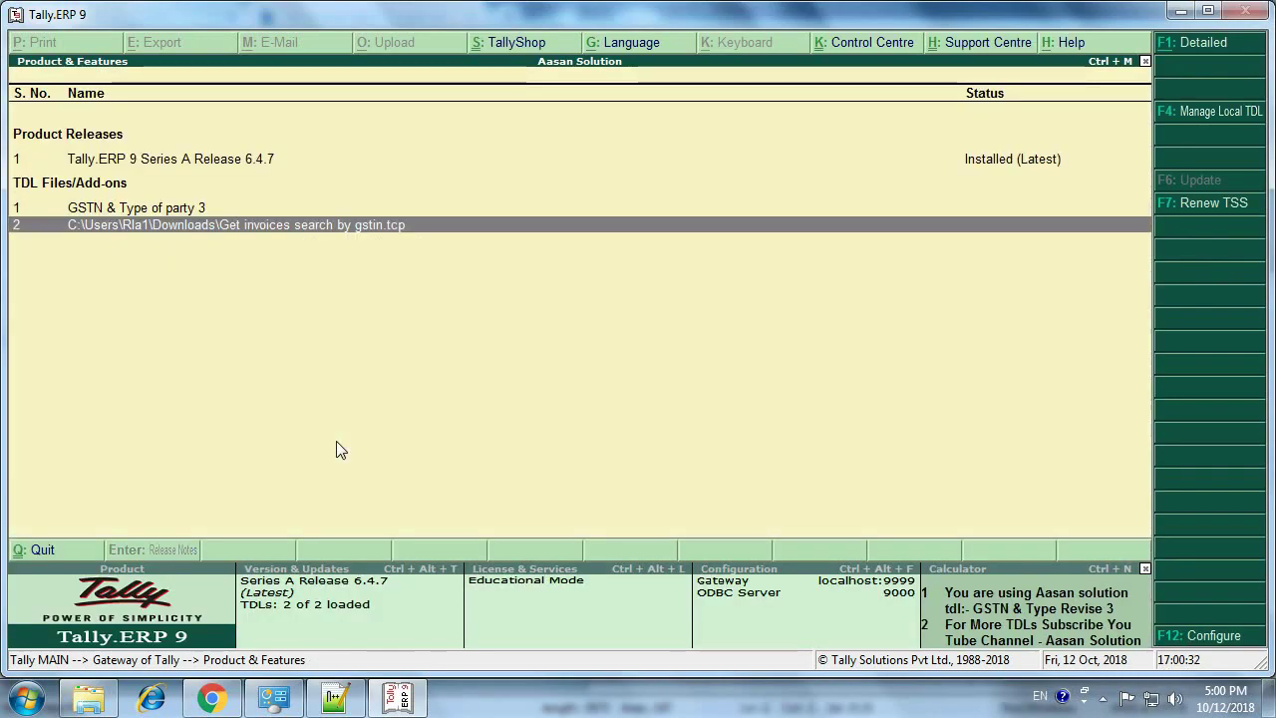
key("Escape")
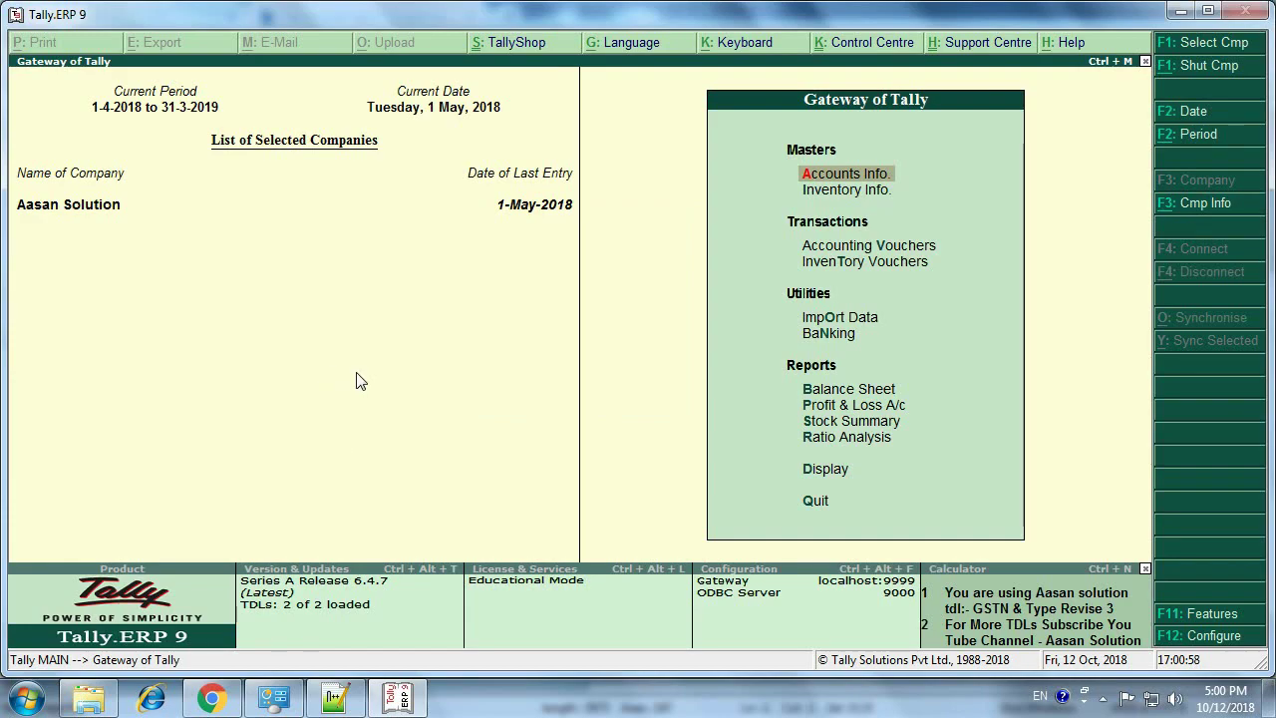
Open the Sales Register's voucher list for May.
key("d")
key("a")
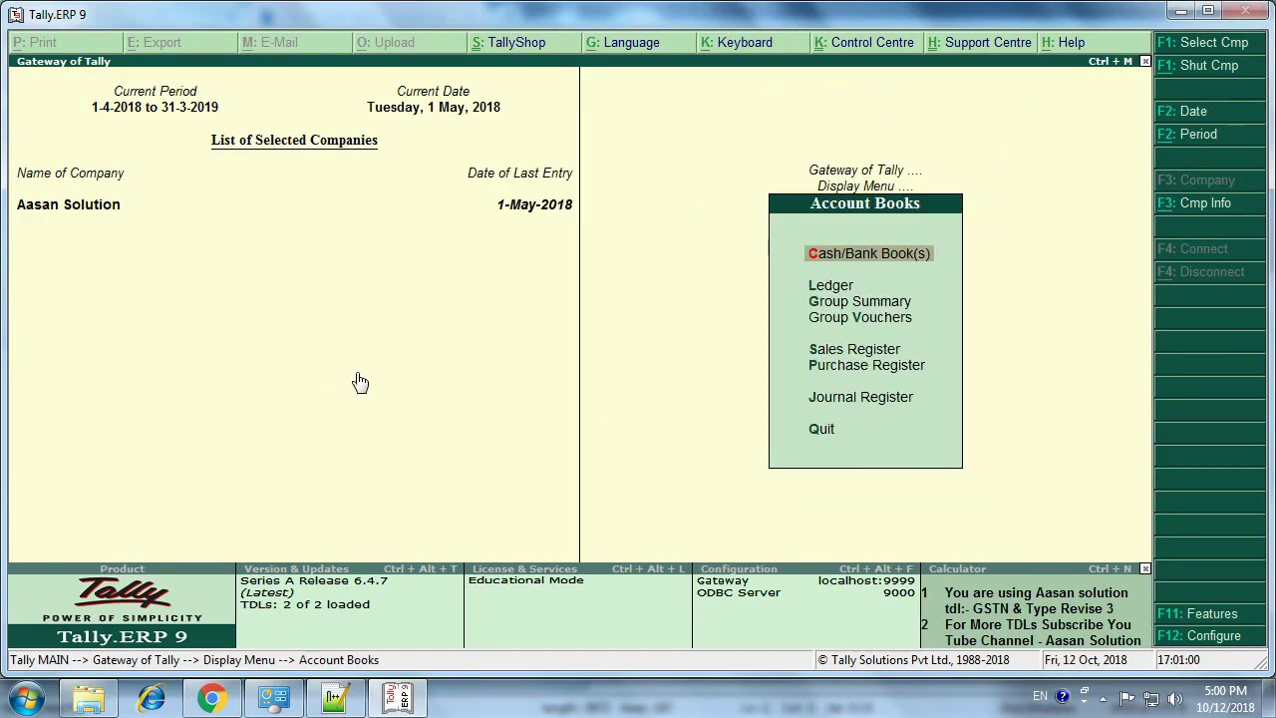
key("s")
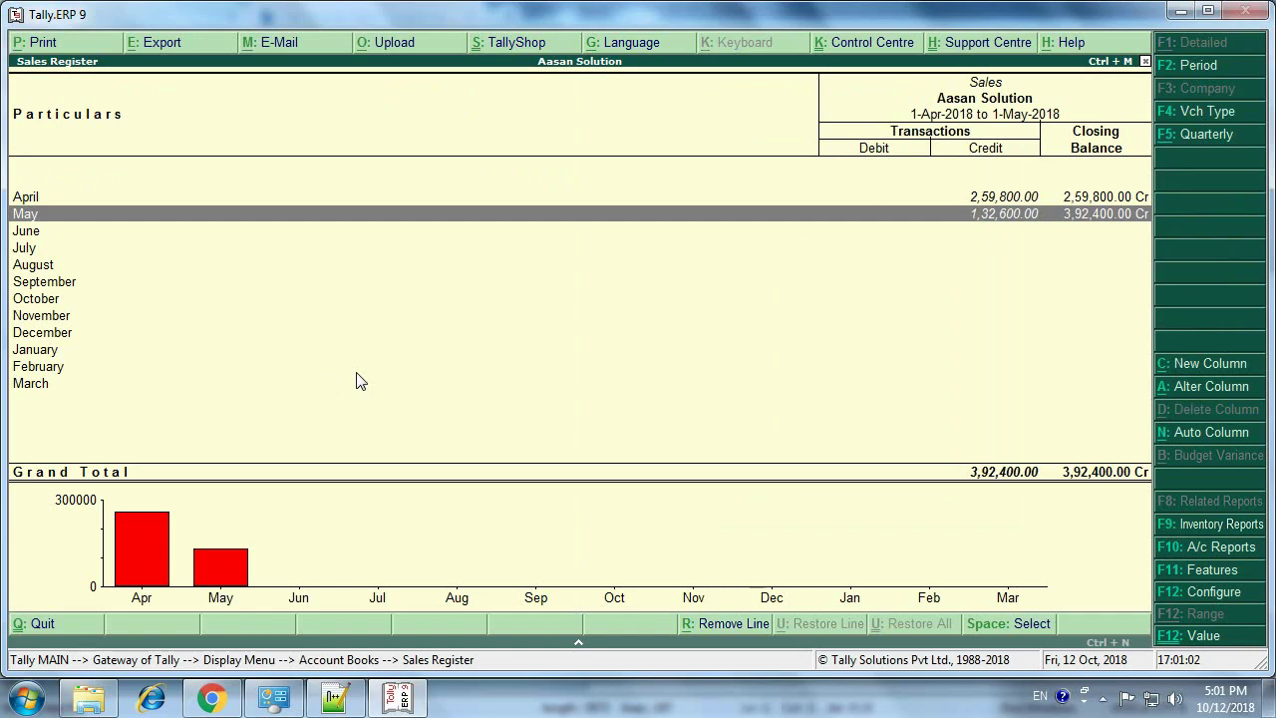
key("Return")
Set the voucher register's period to start on 1-4-2018, keeping 31-5-2018 as the end date.
key("alt+F2")
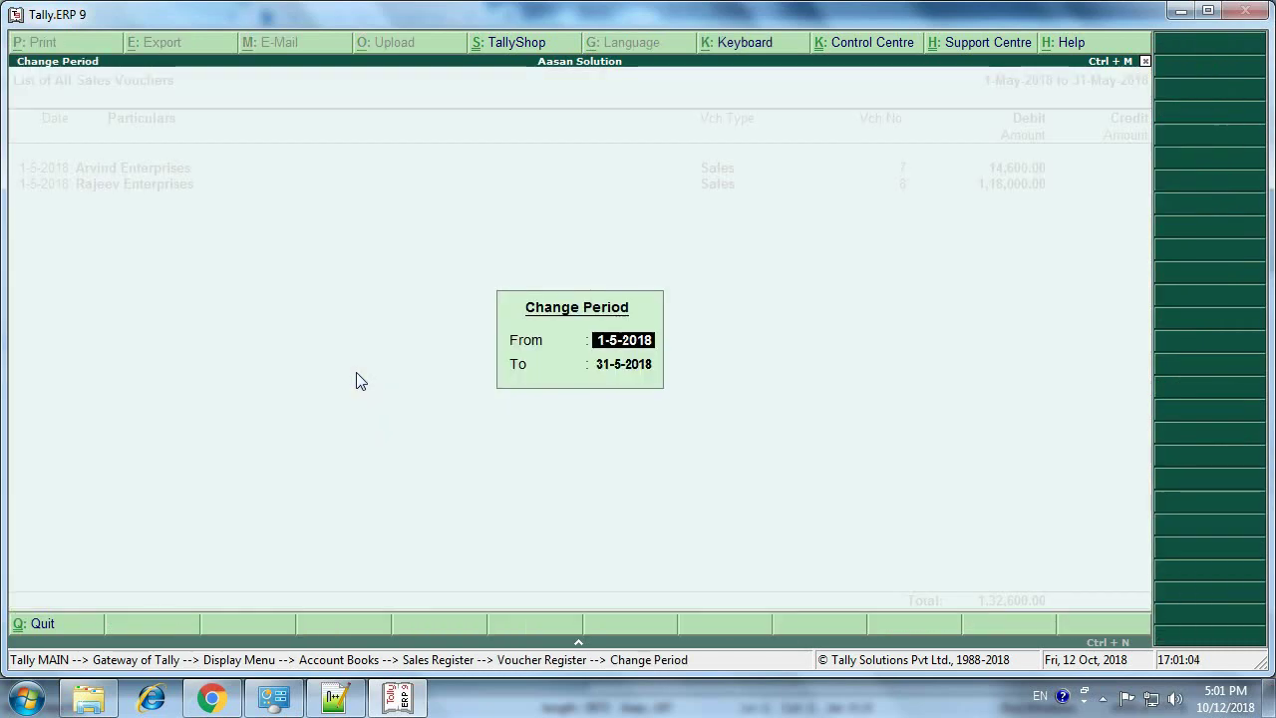
type("1-4-2018")
key("Return")
key("Return")
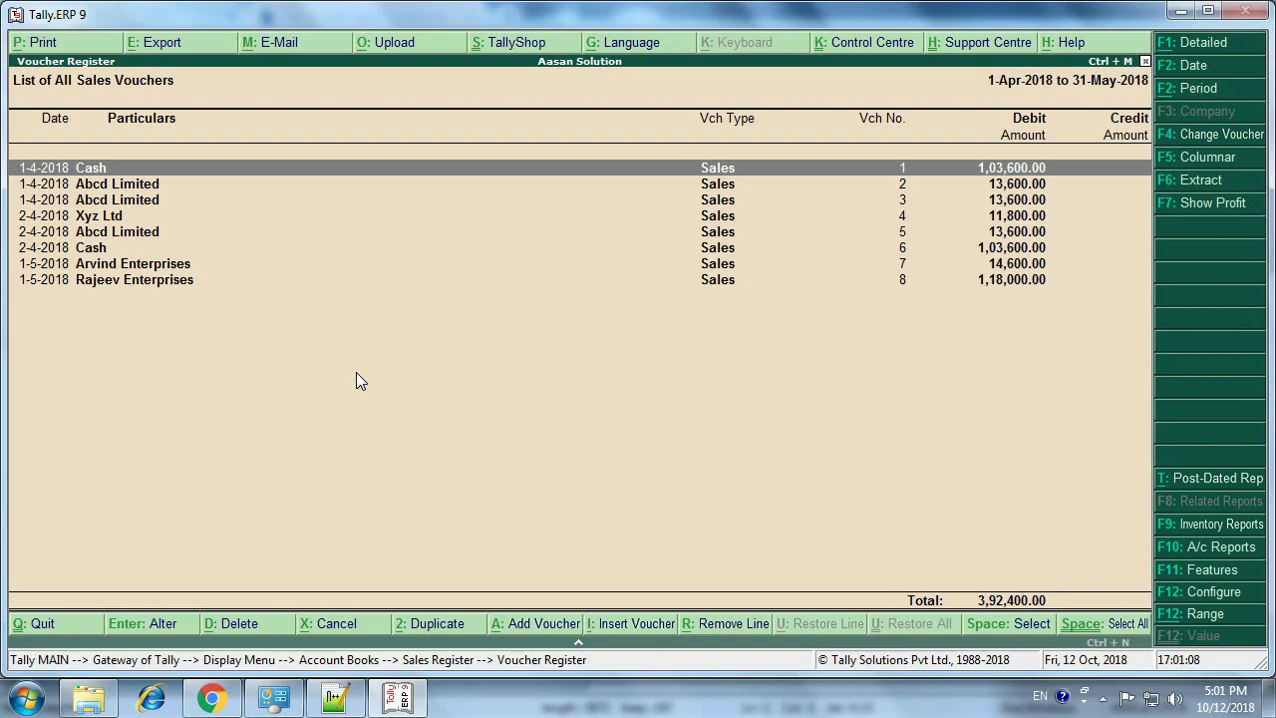
Show the sales vouchers as a columnar register with the party's GSTIN/UIN set to Yes, accepting the remaining default columns.
left_click(1174, 162)
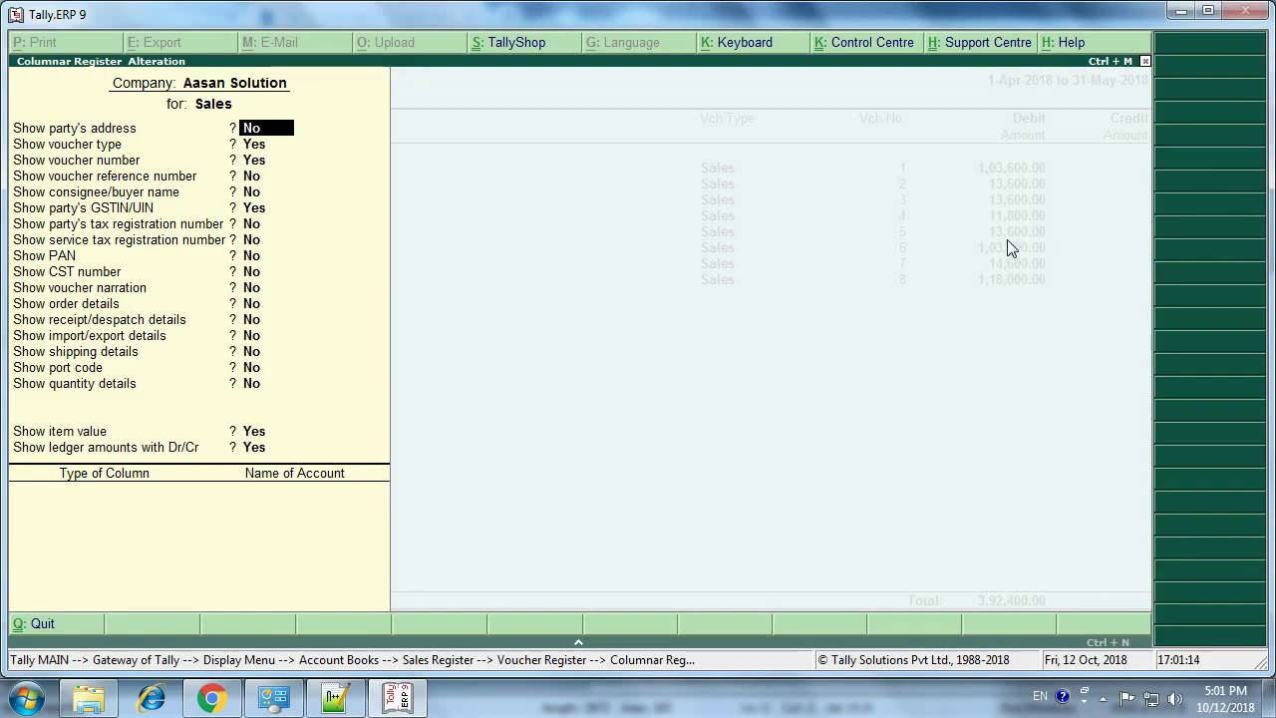
key("Return")
key("Return")
key("Return")
key("Return")
key("Return")
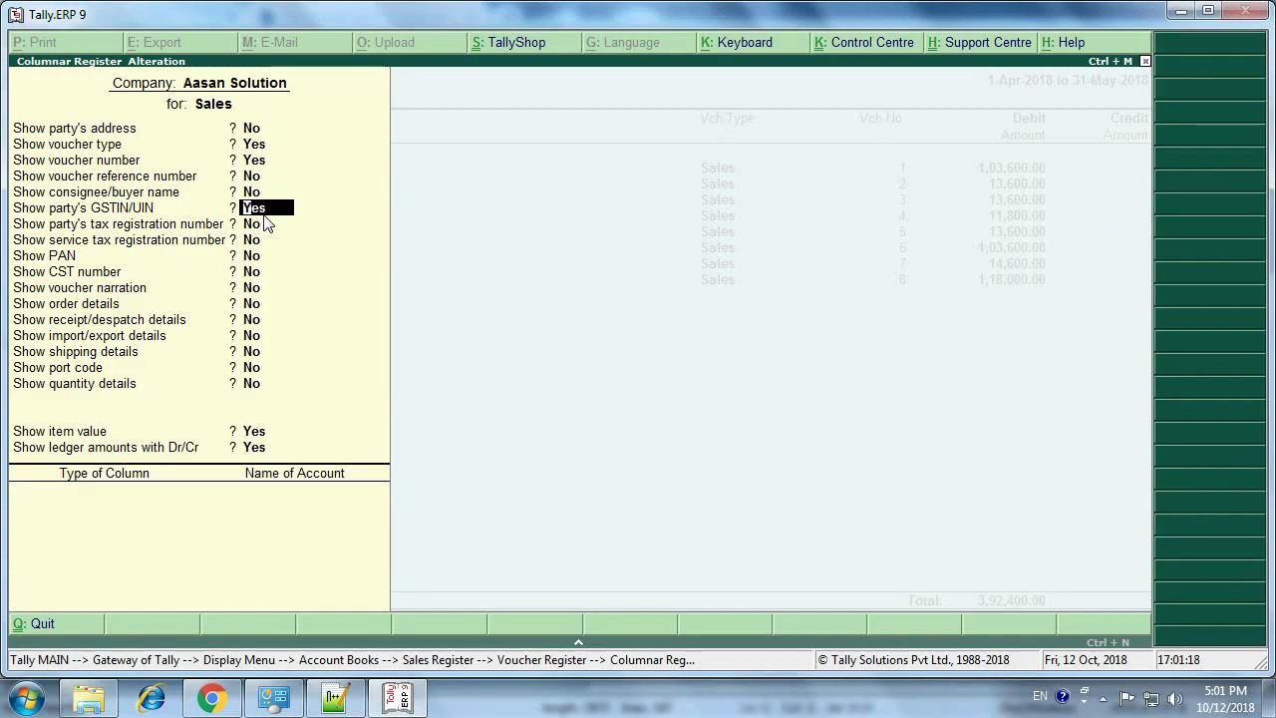
key("Return")
key("Return")
key("Return")
key("Return")
key("Return")
key("Return")
key("Return")
key("Return")
key("Return")
key("Return")
key("Return")
key("Return")
key("Return")
key("Return")
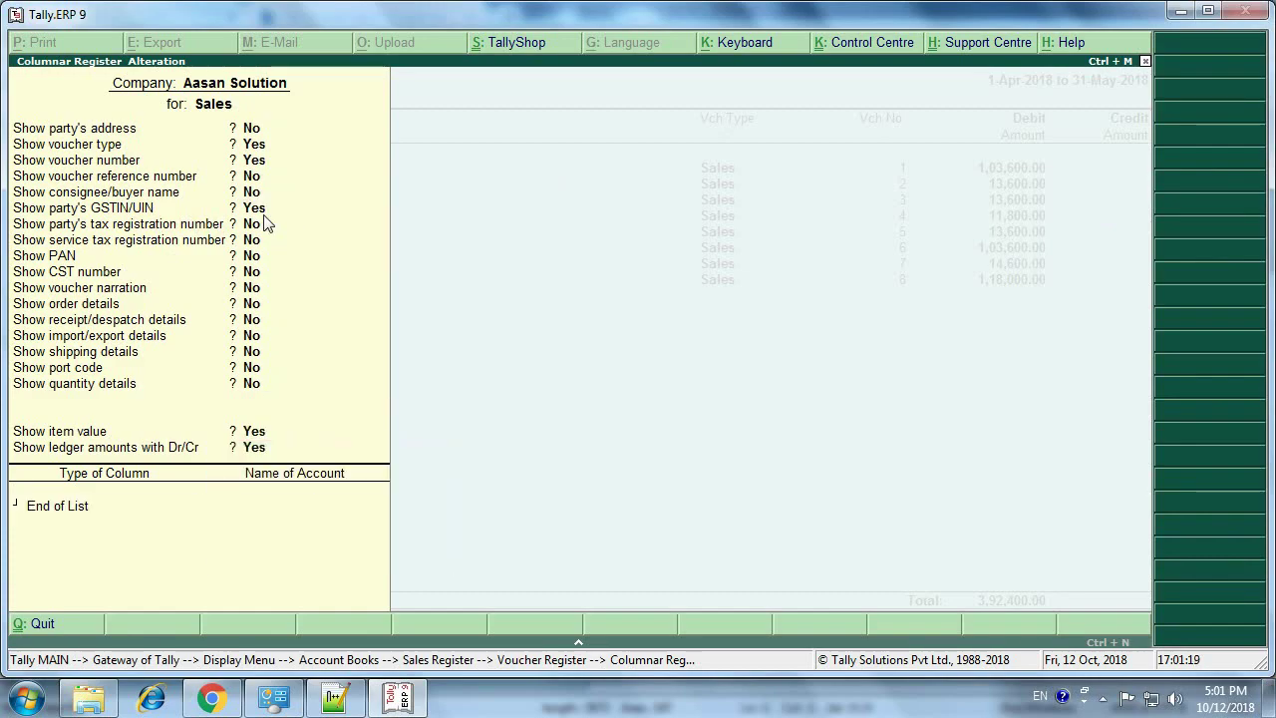
key("Return")
key("Return")
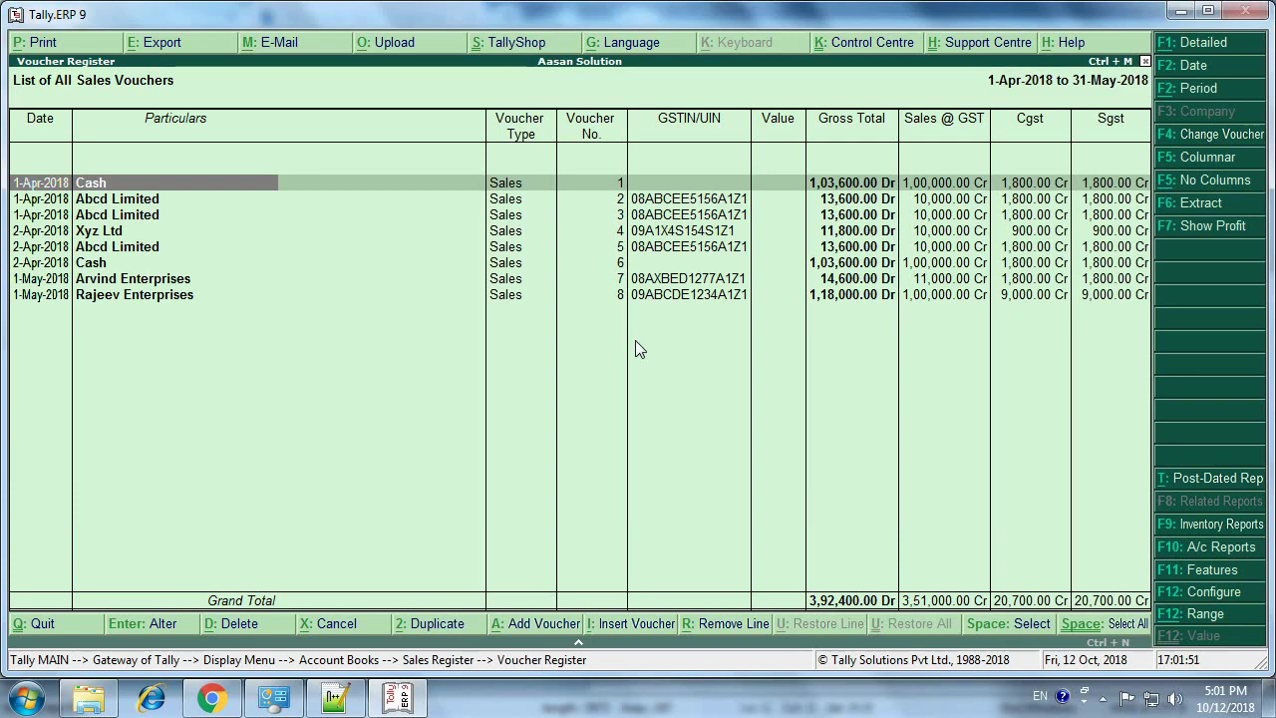
Start a range filter on the voucher register for vouchers having GSTIN.
left_click(1167, 616)
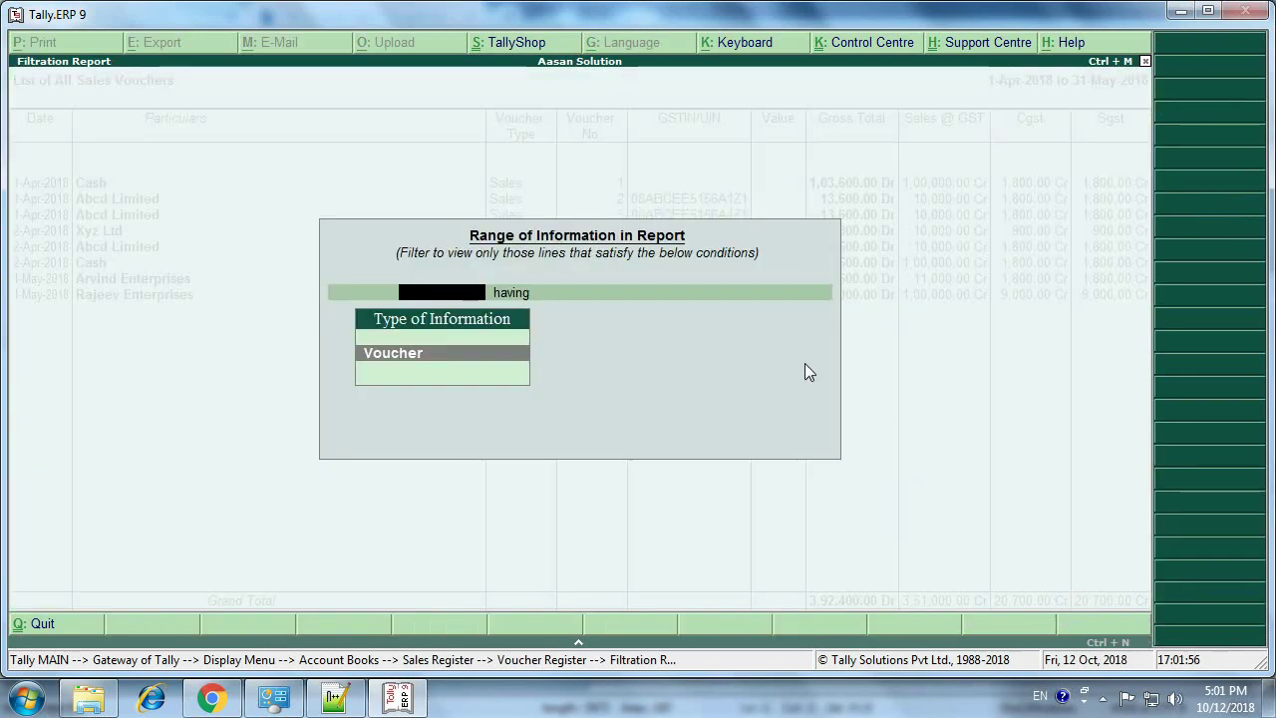
key("Return")
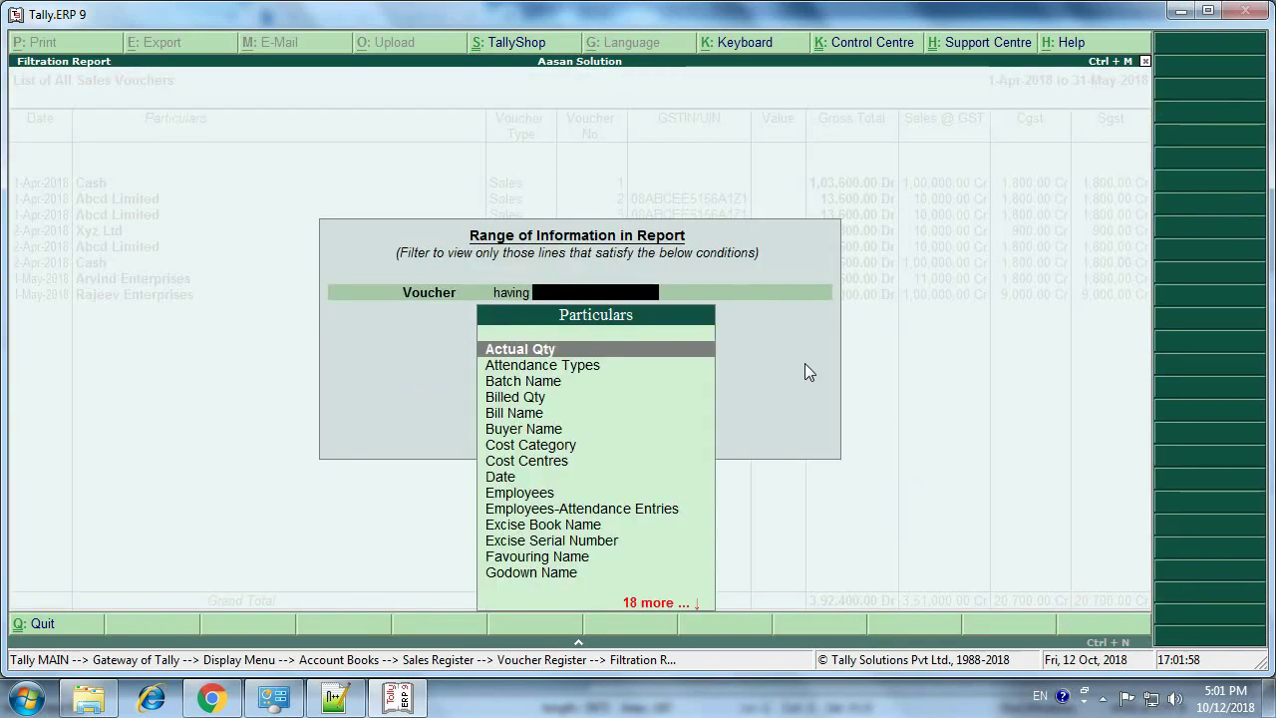
type("g")
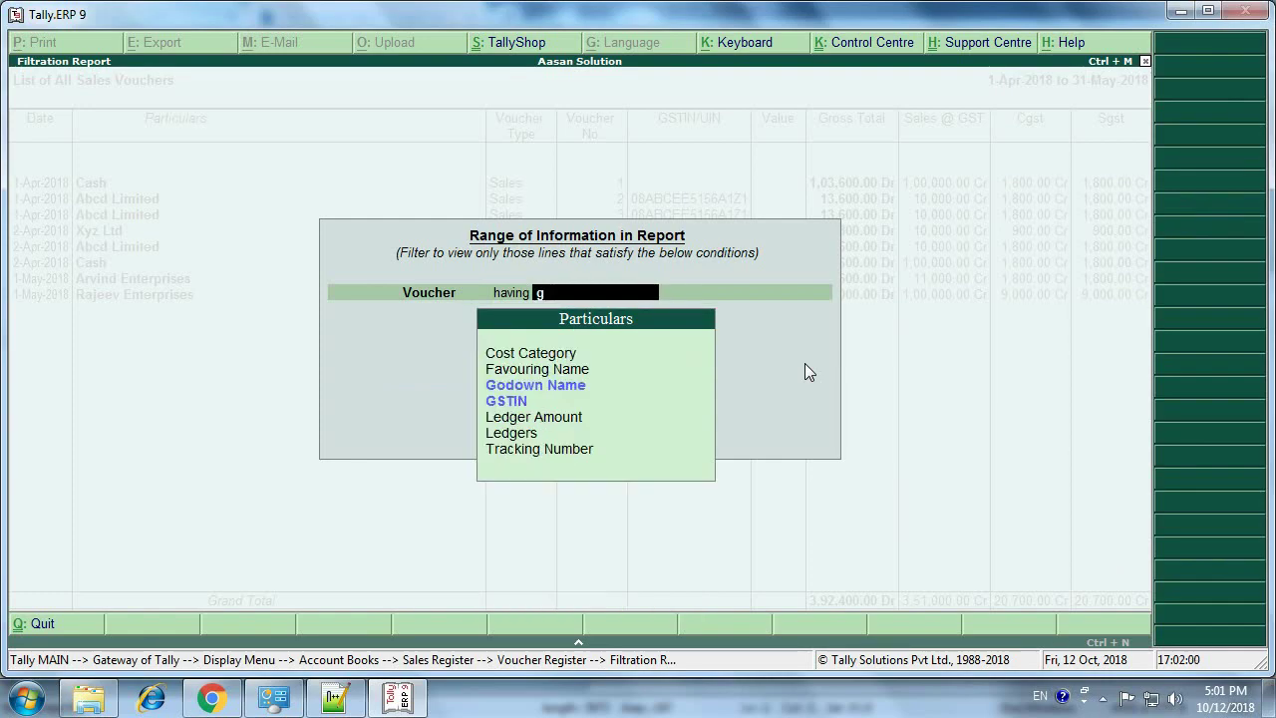
type("st")
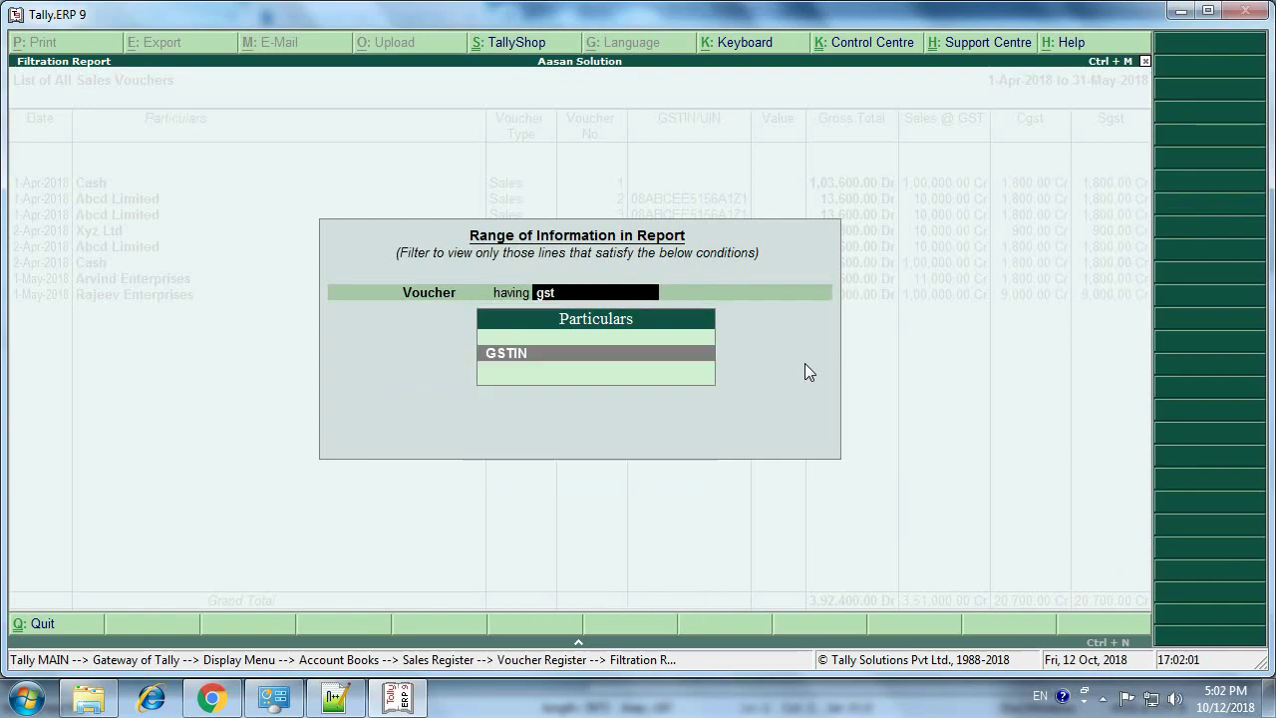
left_click(611, 359)
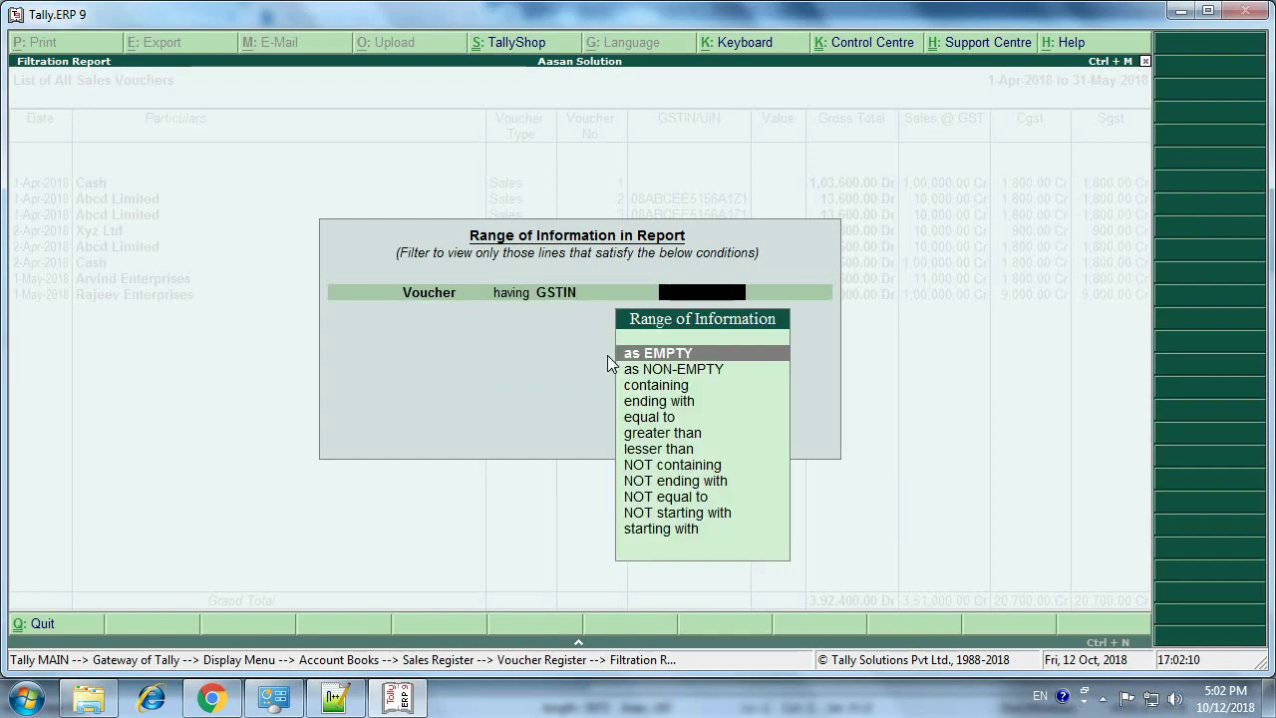
Set the GSTIN filter's condition to "starting with".
key("Down")
key("Down")
key("Down")
key("Down")
key("Down")
key("Down")
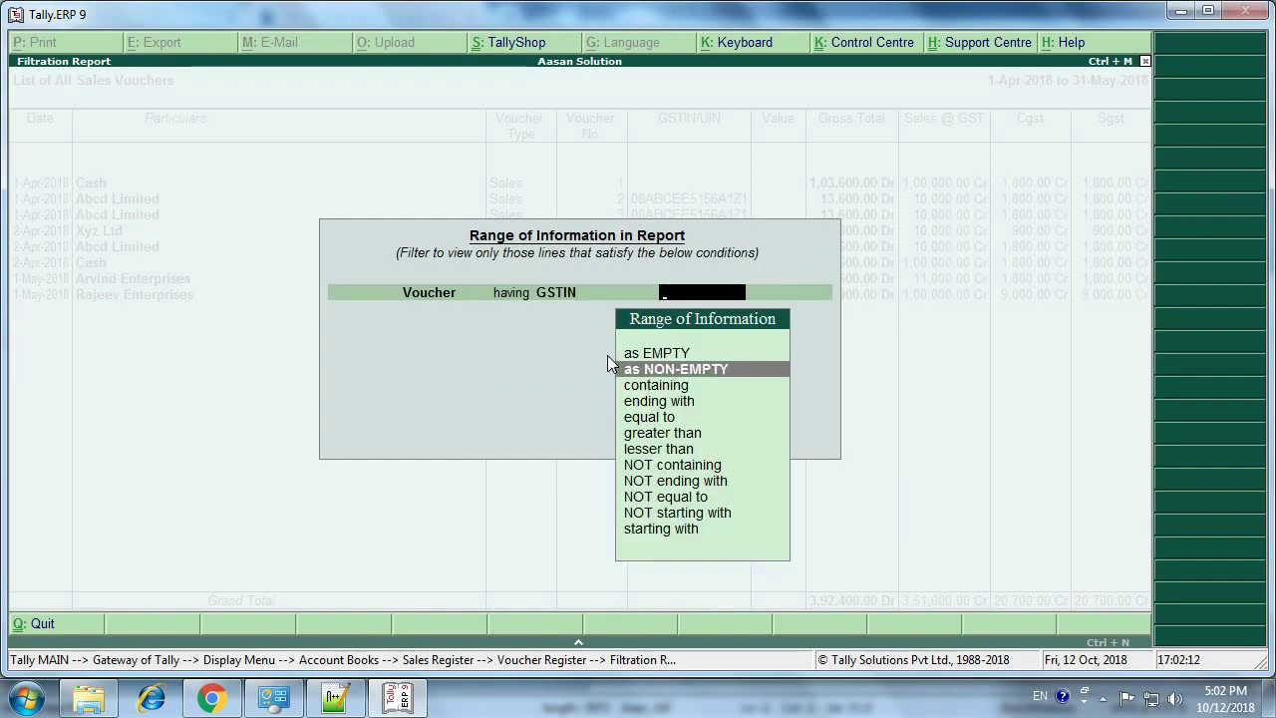
key("Down")
key("Down")
key("Down")
key("Down")
key("Down")
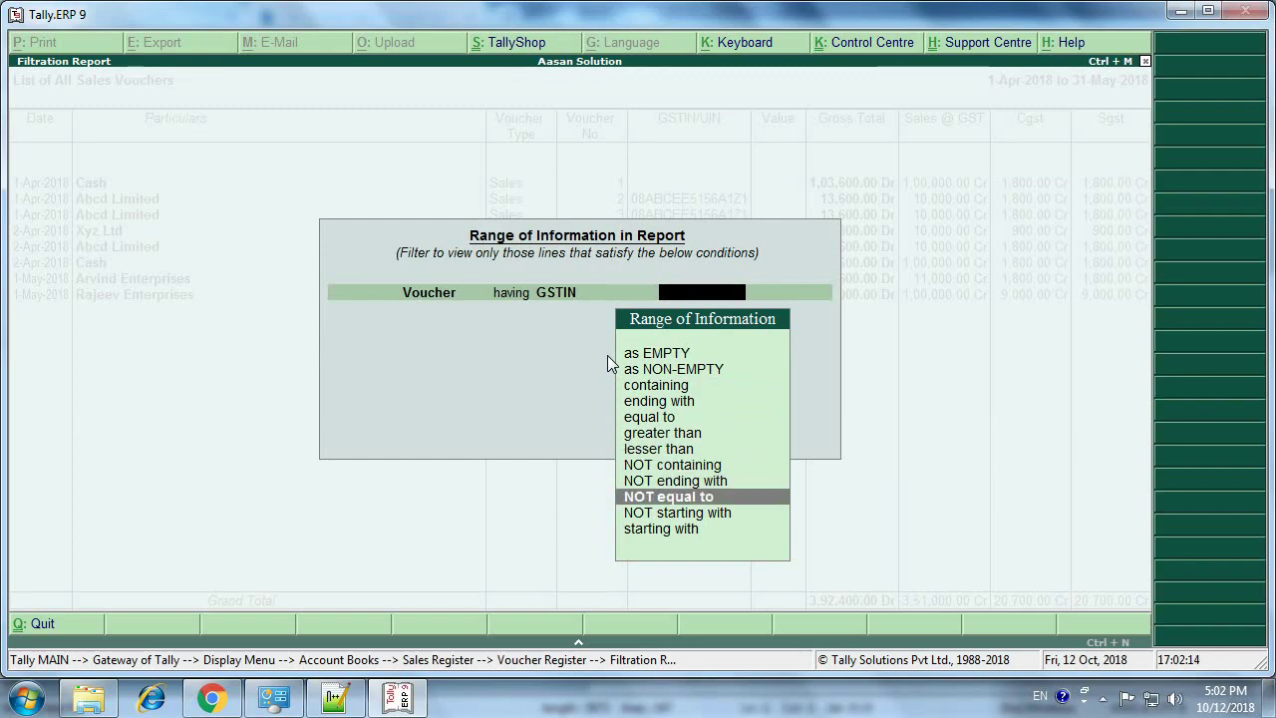
key("Return")
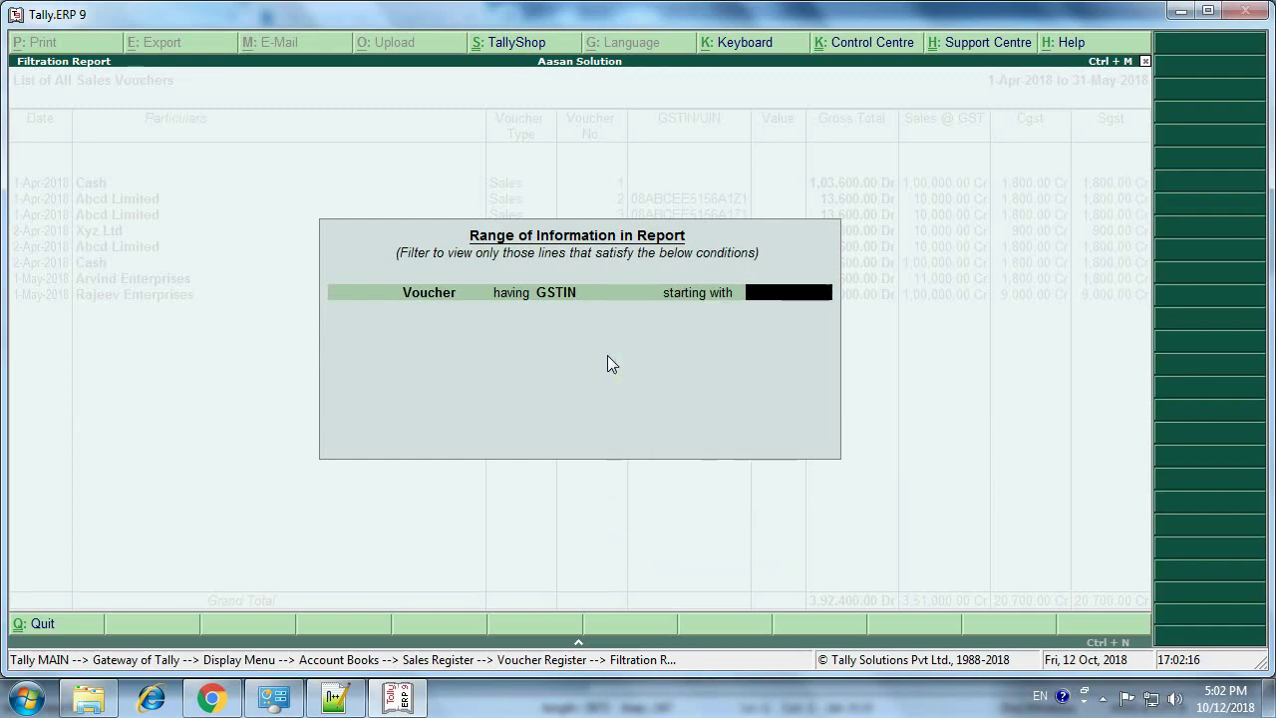
Filter the register for GSTINs starting with 08, ending the condition list there, and return to the unfiltered voucher list.
type("08")
key("Return")
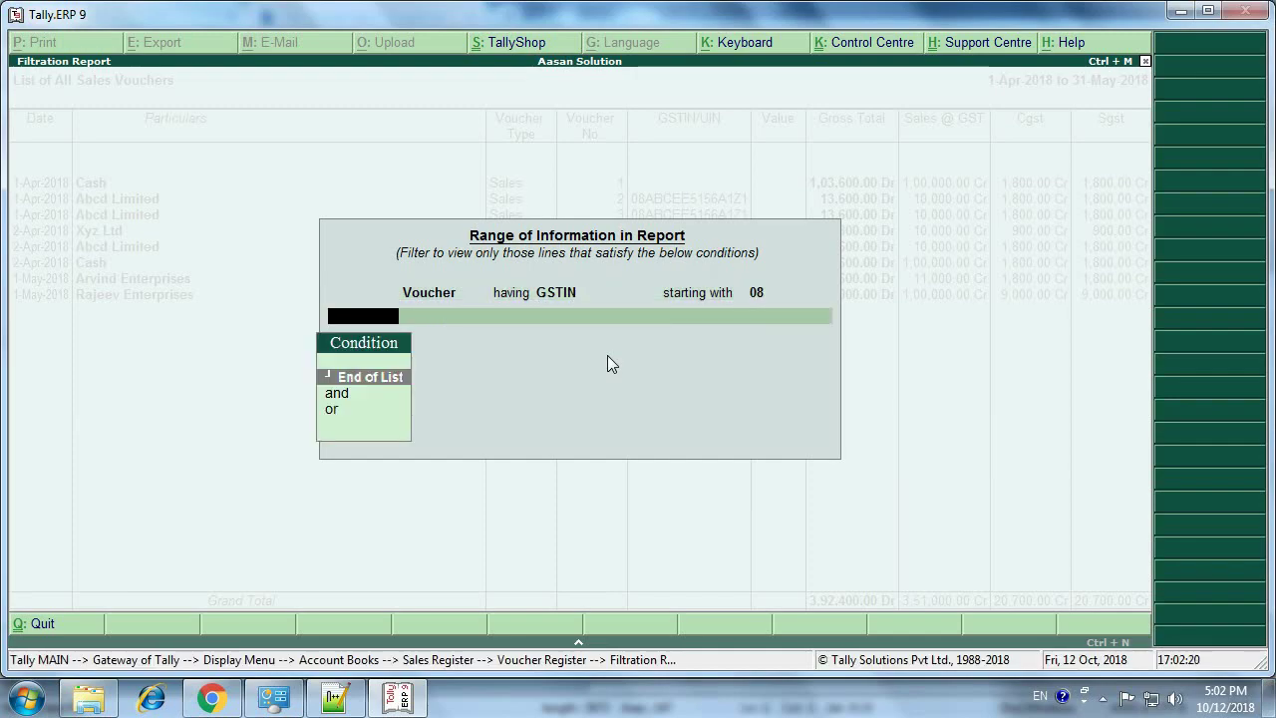
key("Return")
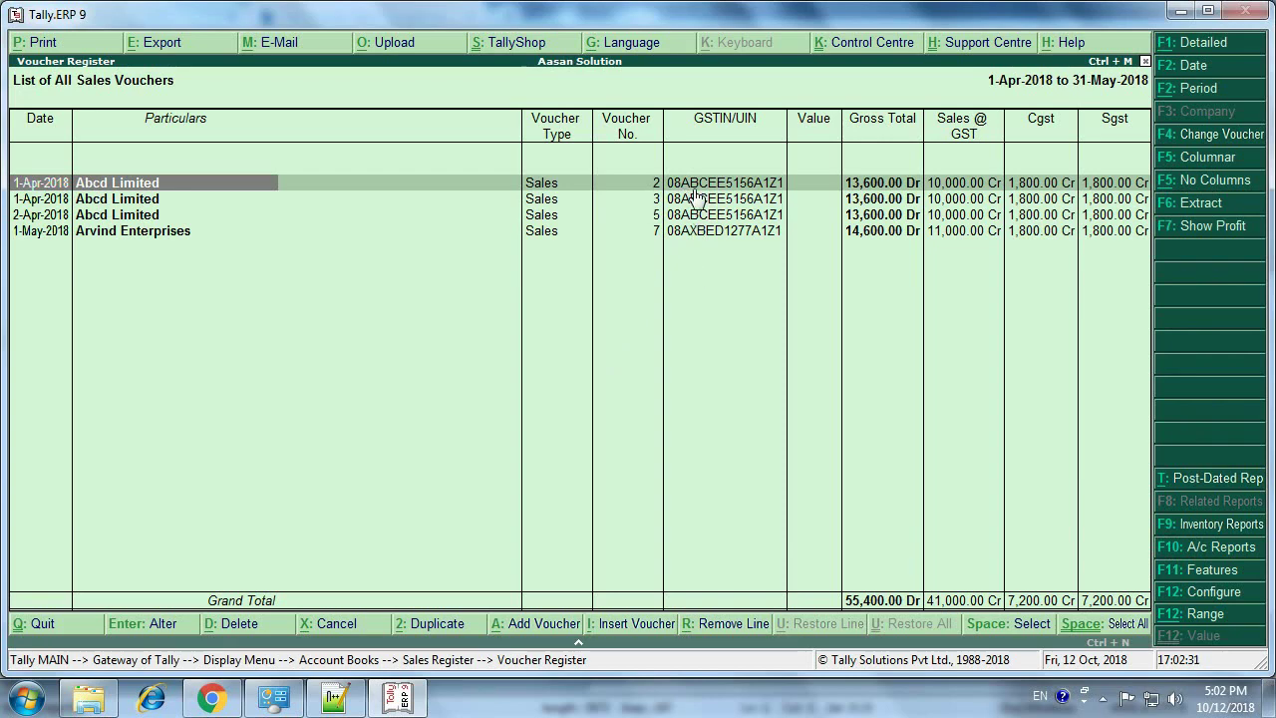
key("Escape")
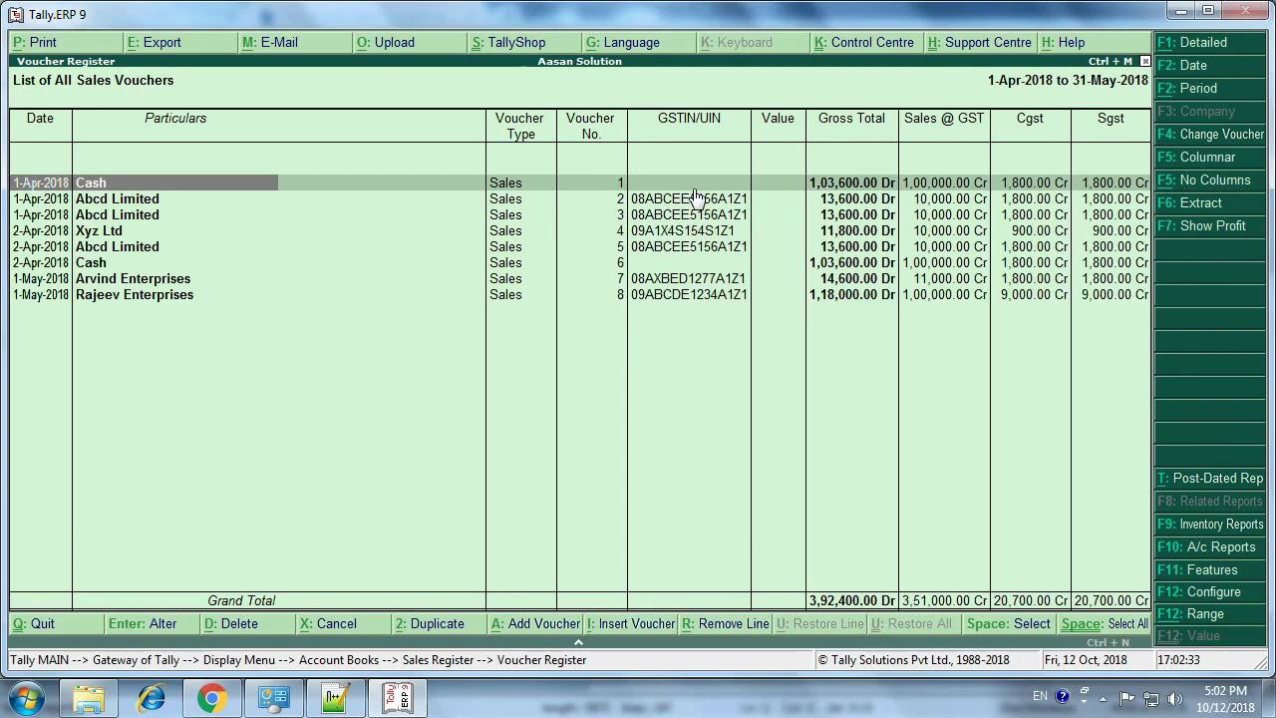
Apply a range filter to the sales voucher register for vouchers having GSTIN as EMPTY.
key("alt+F12")
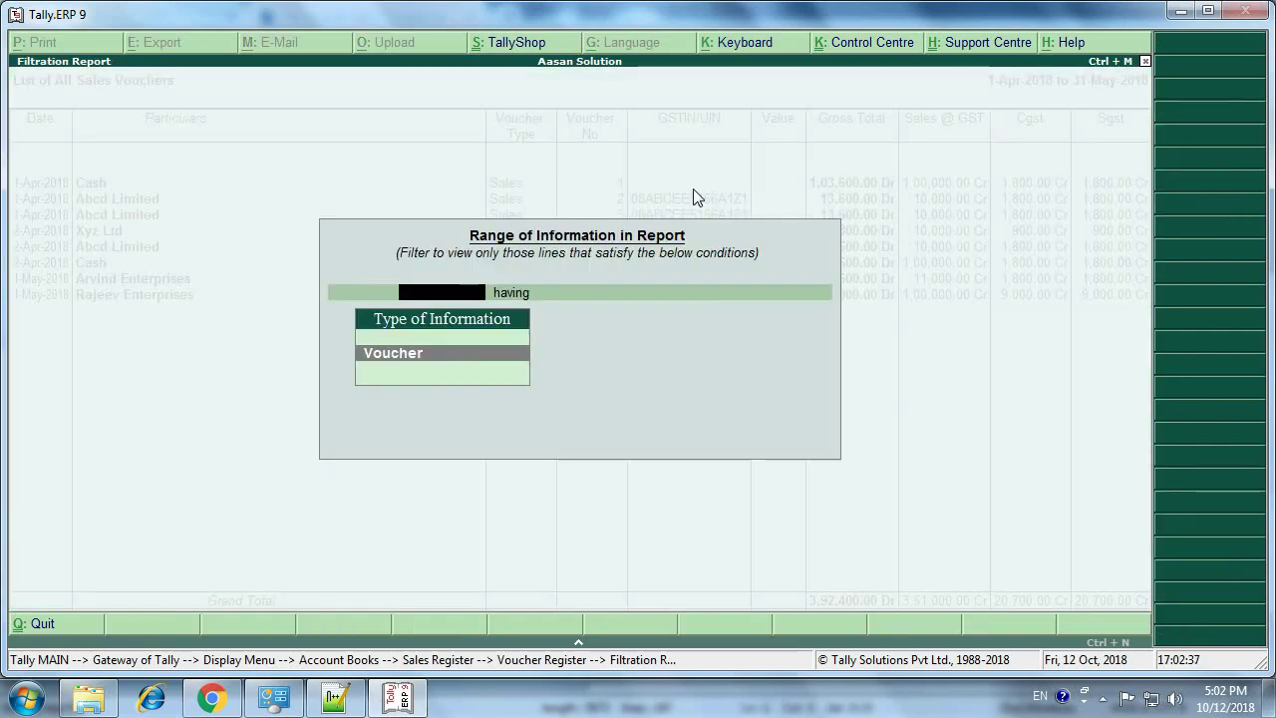
key("Return")
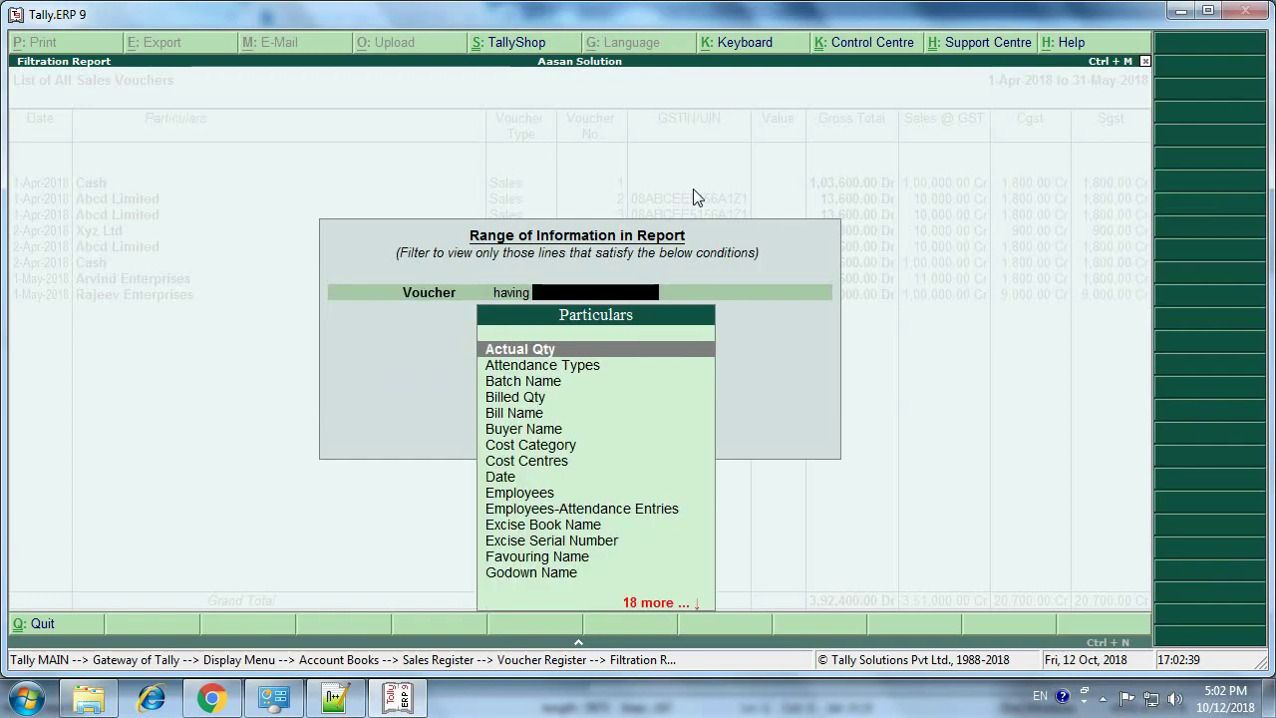
type("g")
key("Down")
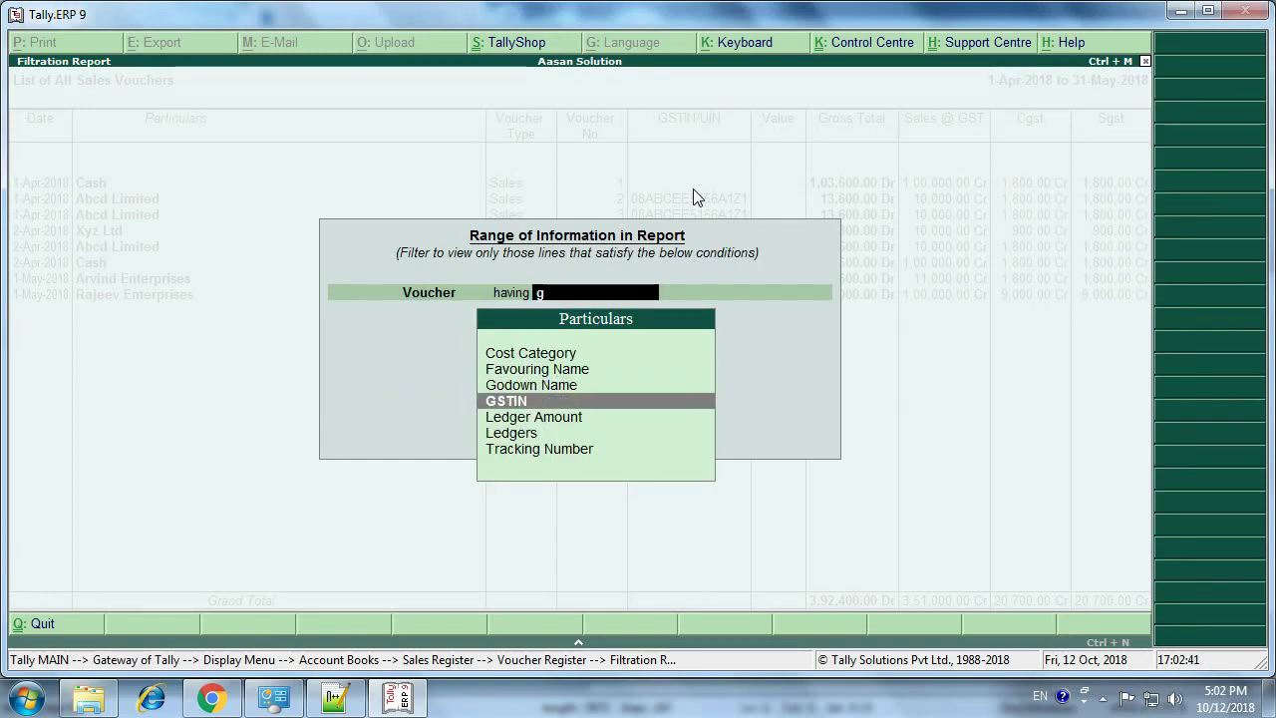
key("Return")
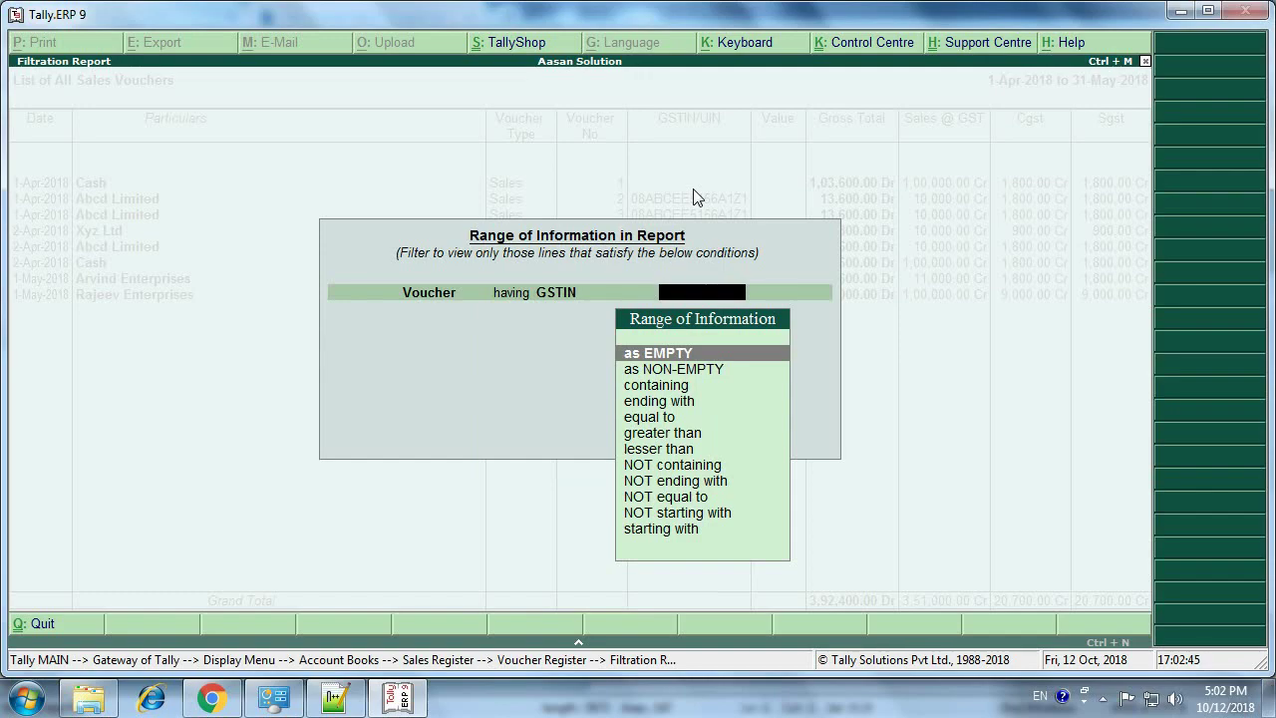
key("Return")
key("Return")
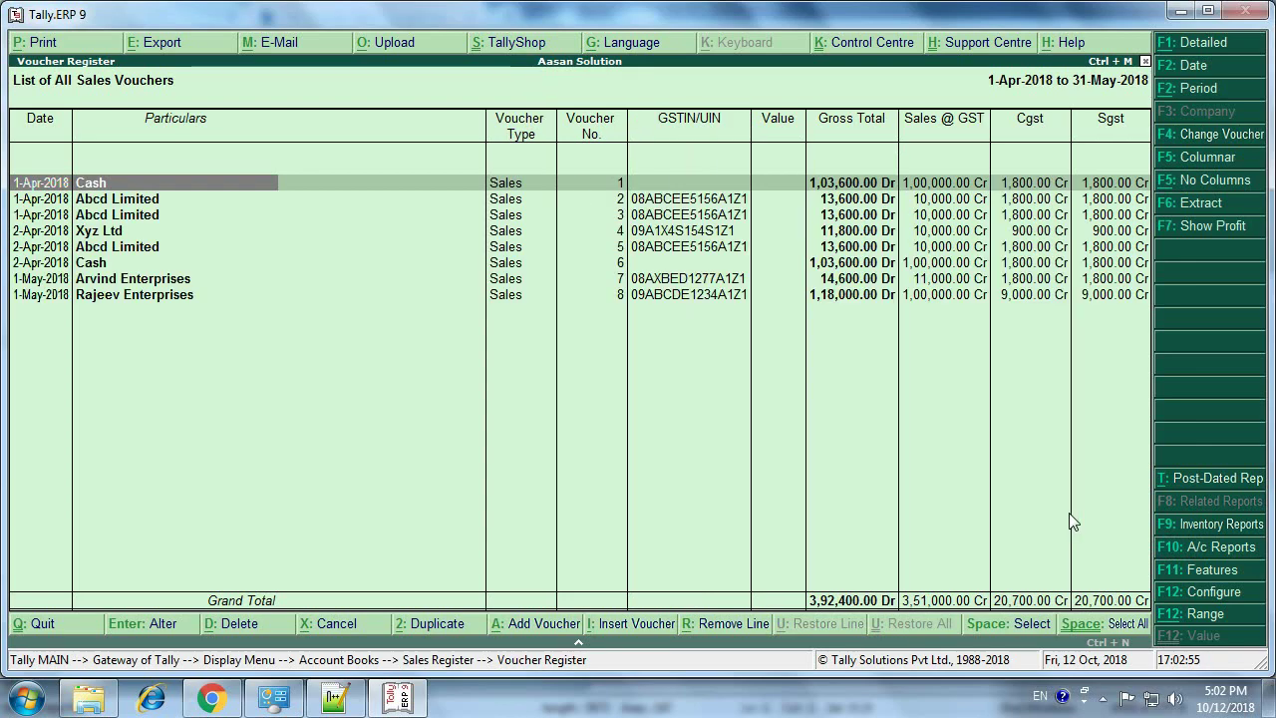
Filter the sales voucher register by range for vouchers having GSTIN as NON-EMPTY, with no further conditions.
left_click(1210, 618)
key("Return")
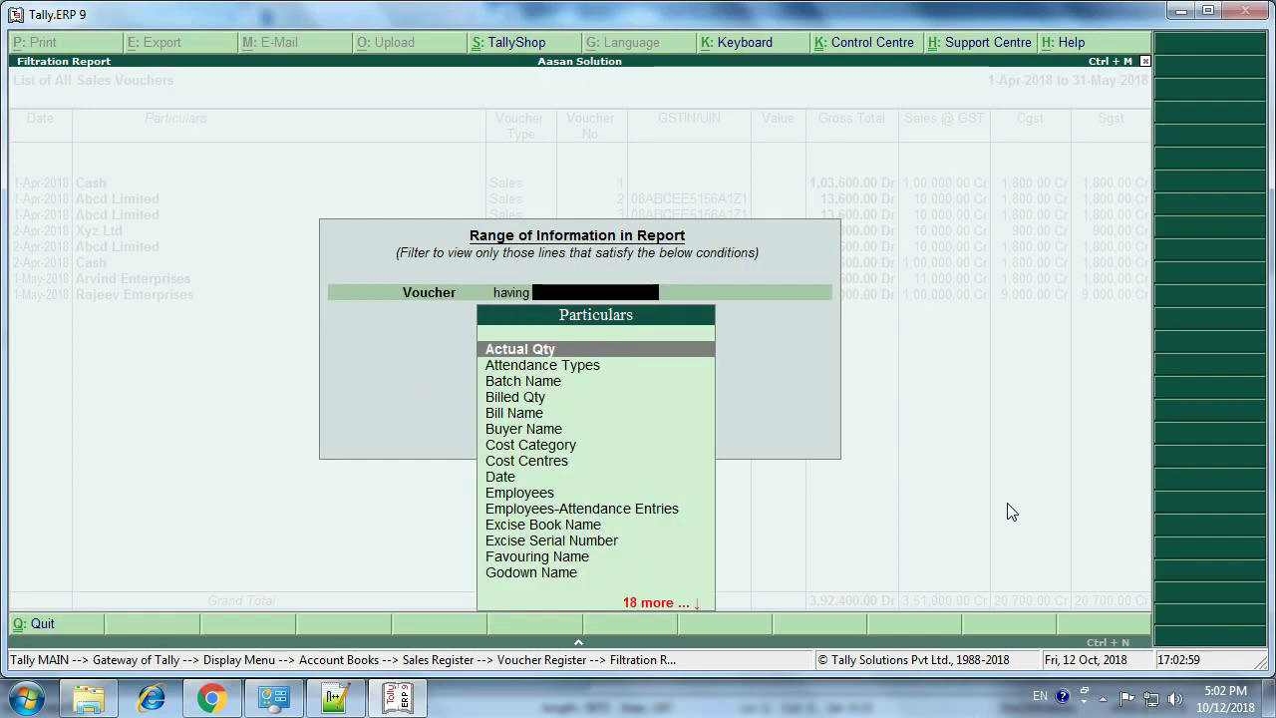
type("gst")
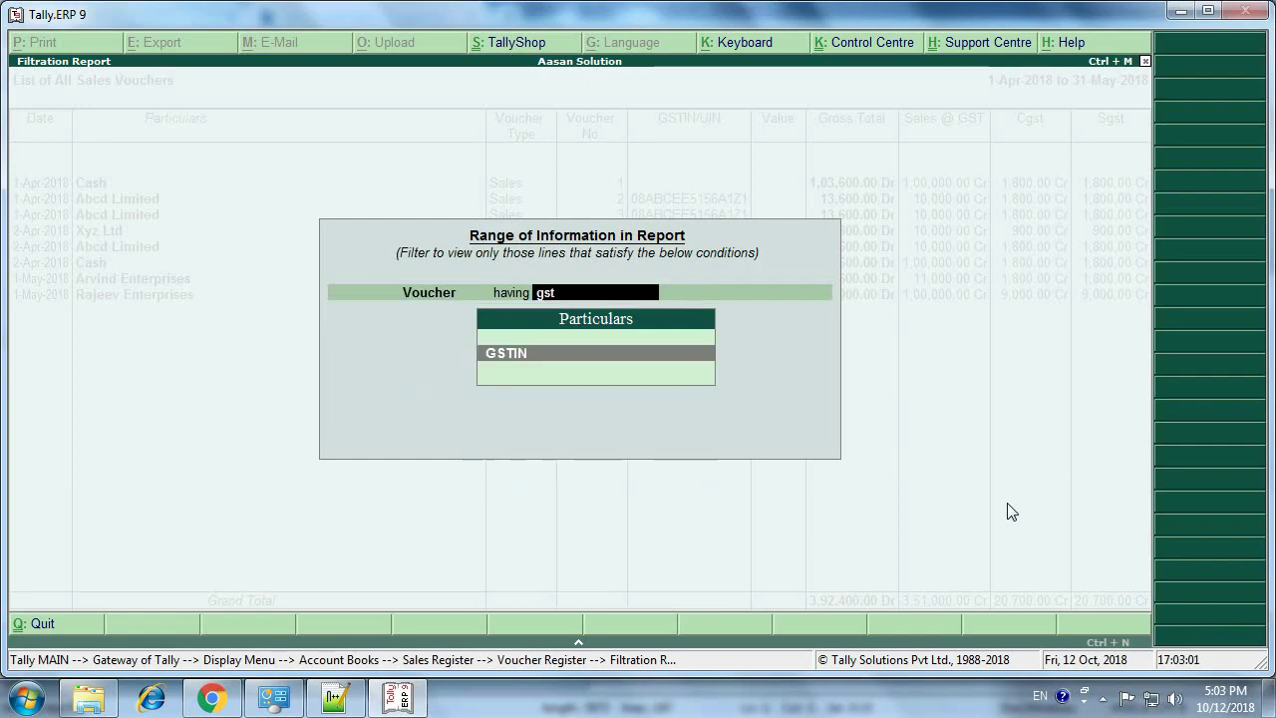
key("Return")
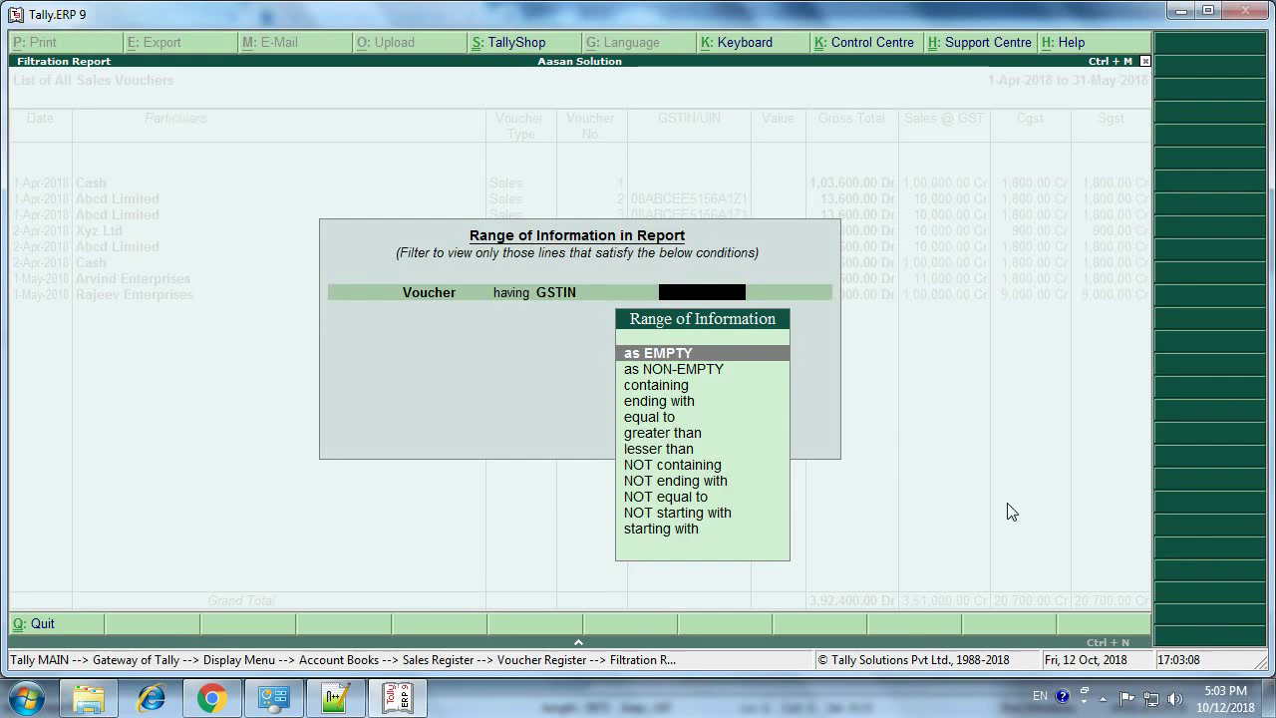
key("Down")
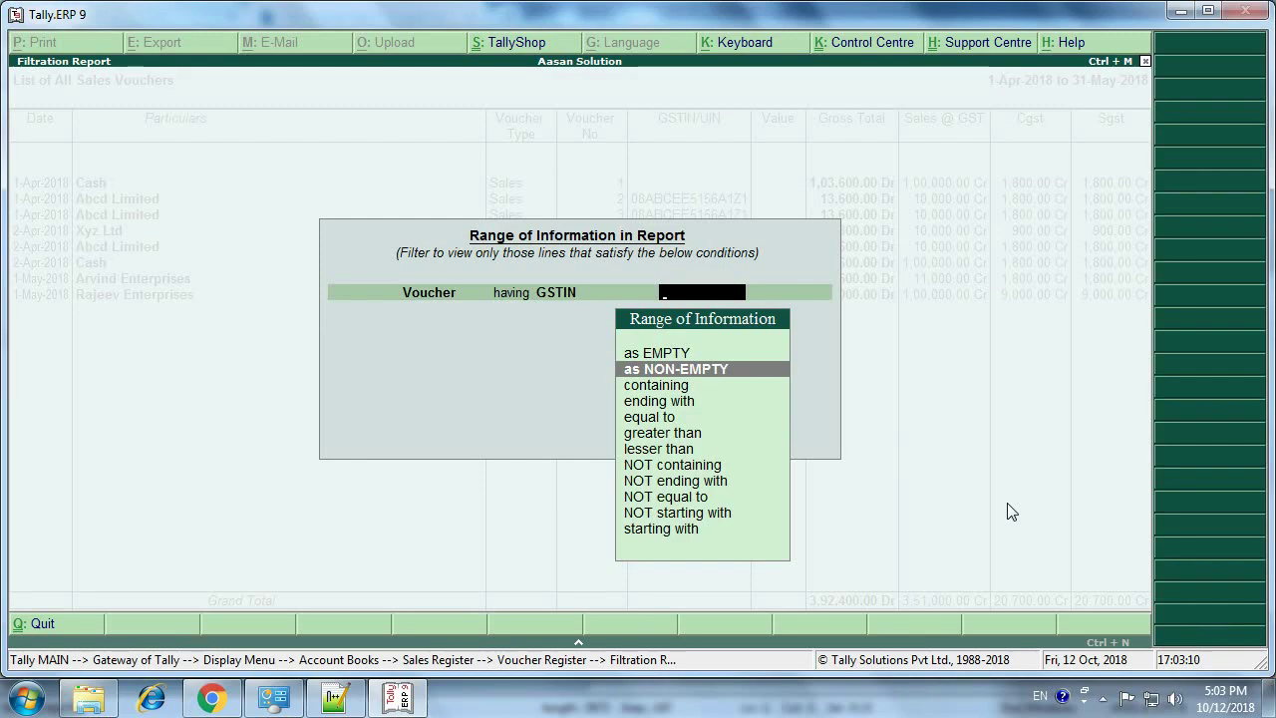
key("Return")
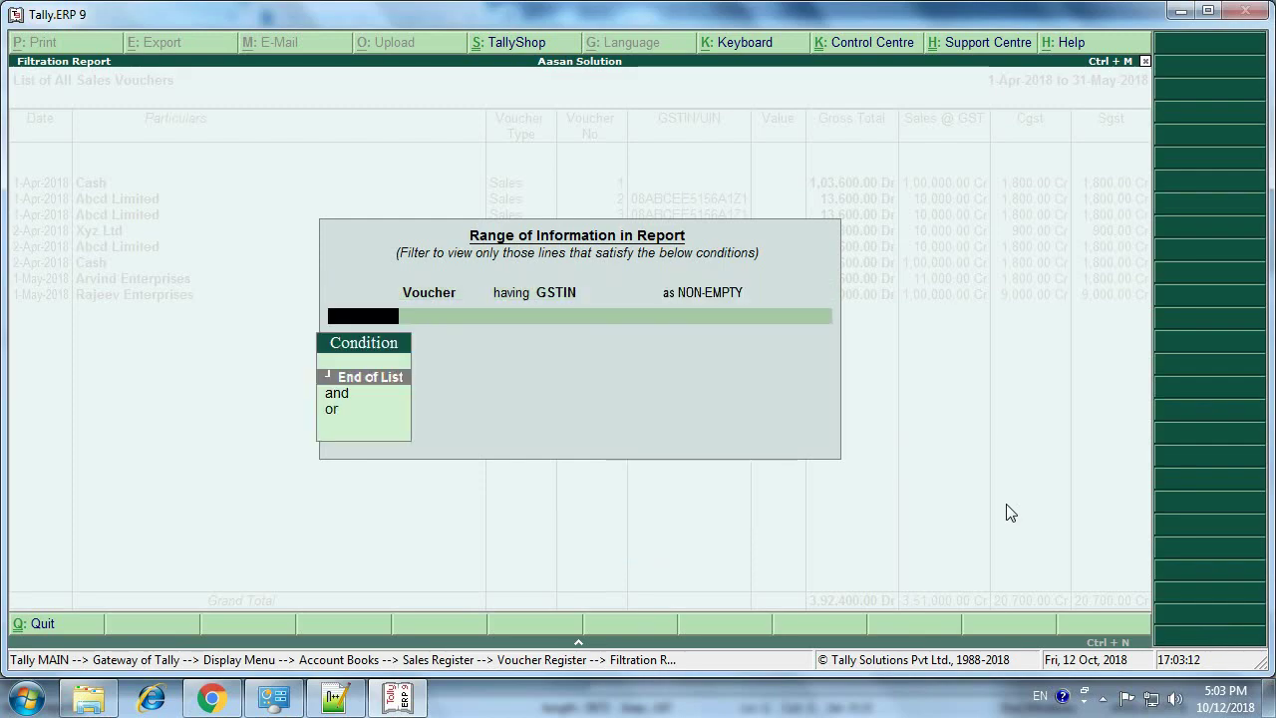
key("Return")
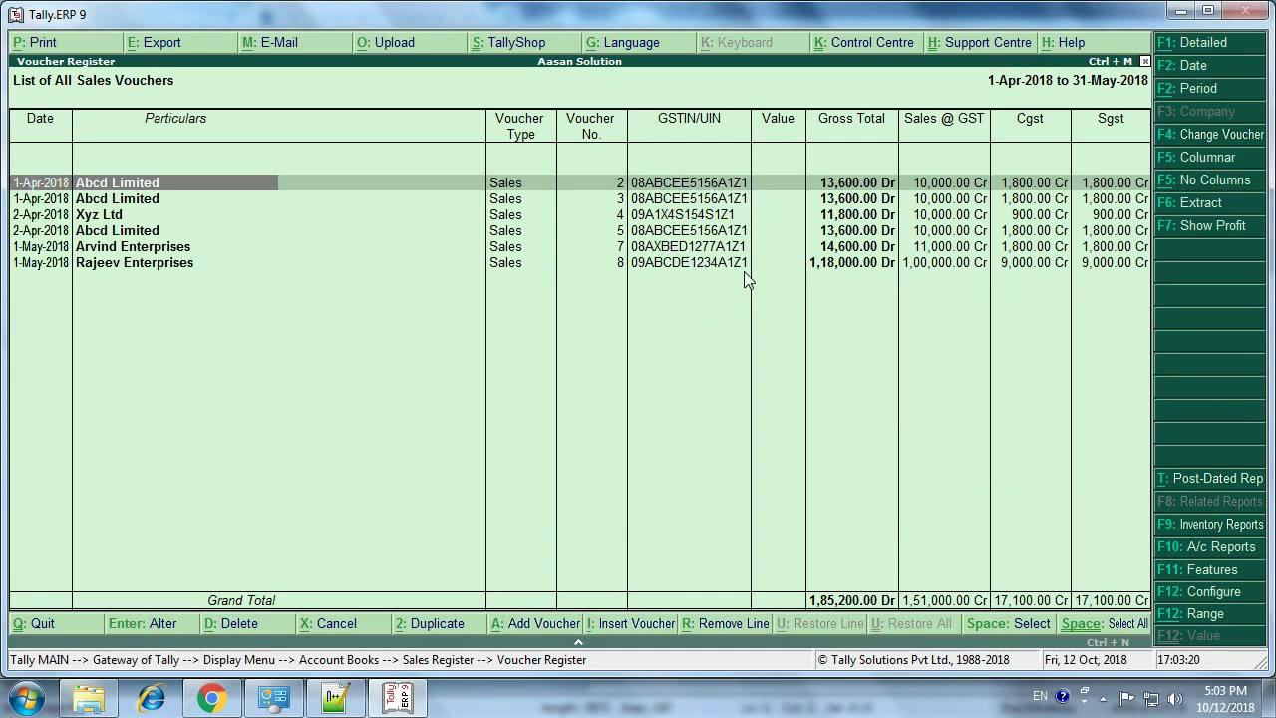
Leave the sales register, view the Purchase Register, and return to the Account Books menu.
key("Escape")
key("Escape")
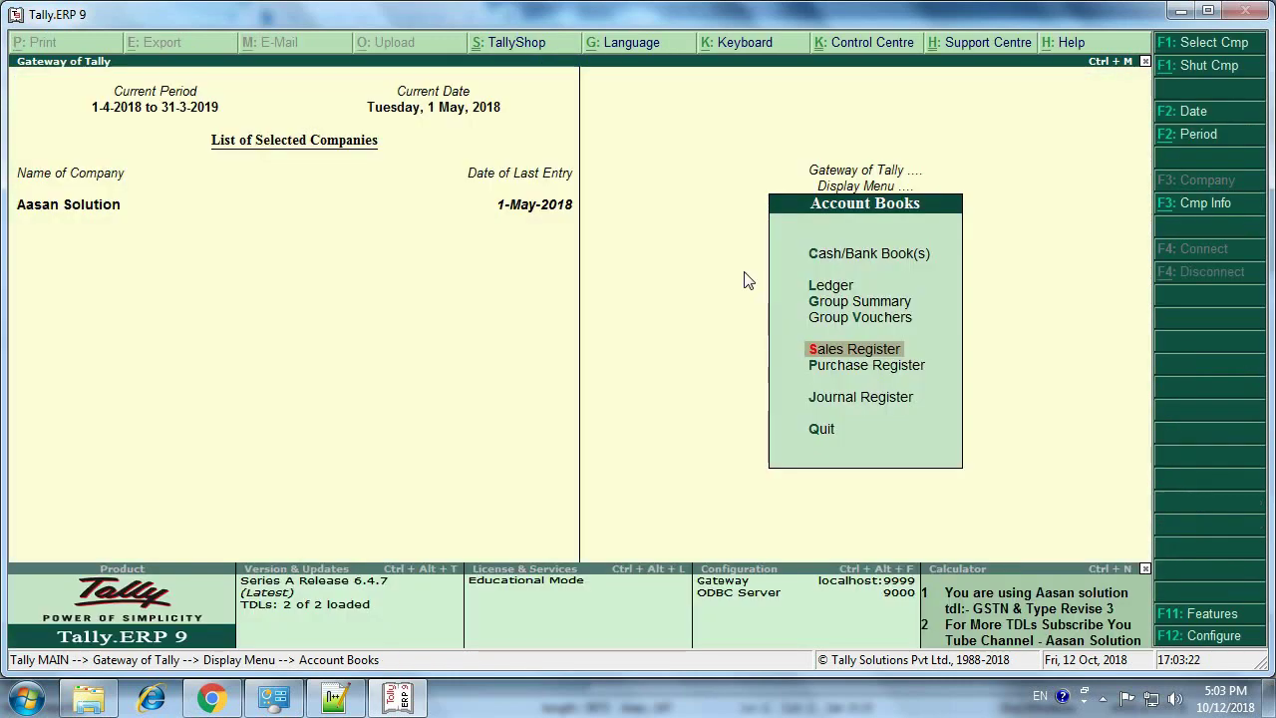
key("Down")
key("Return")
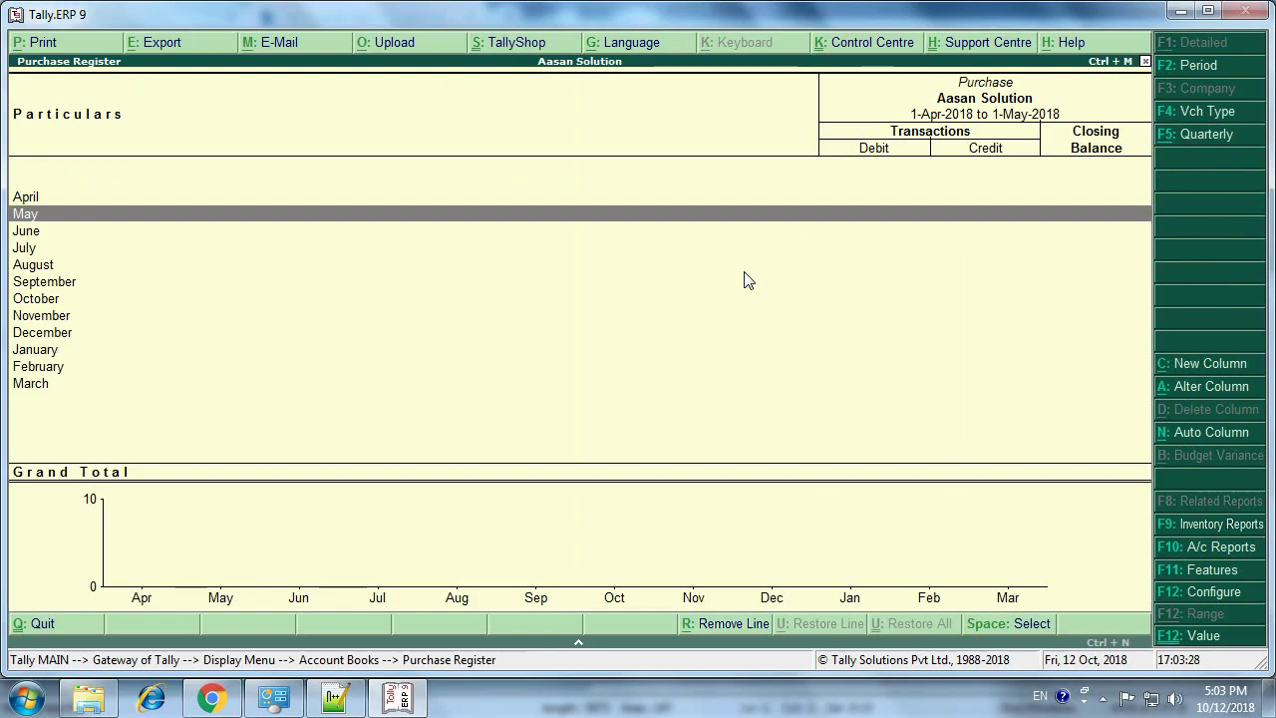
key("Escape")
key("Escape")
key("Escape")
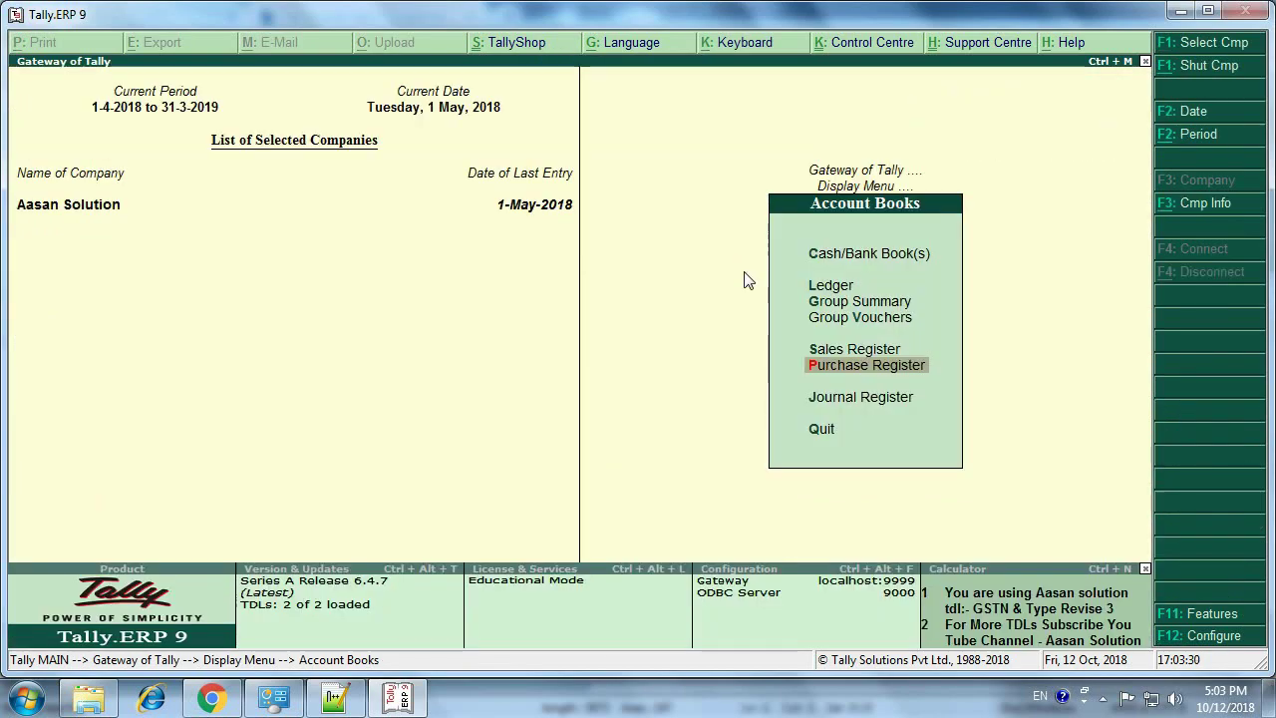